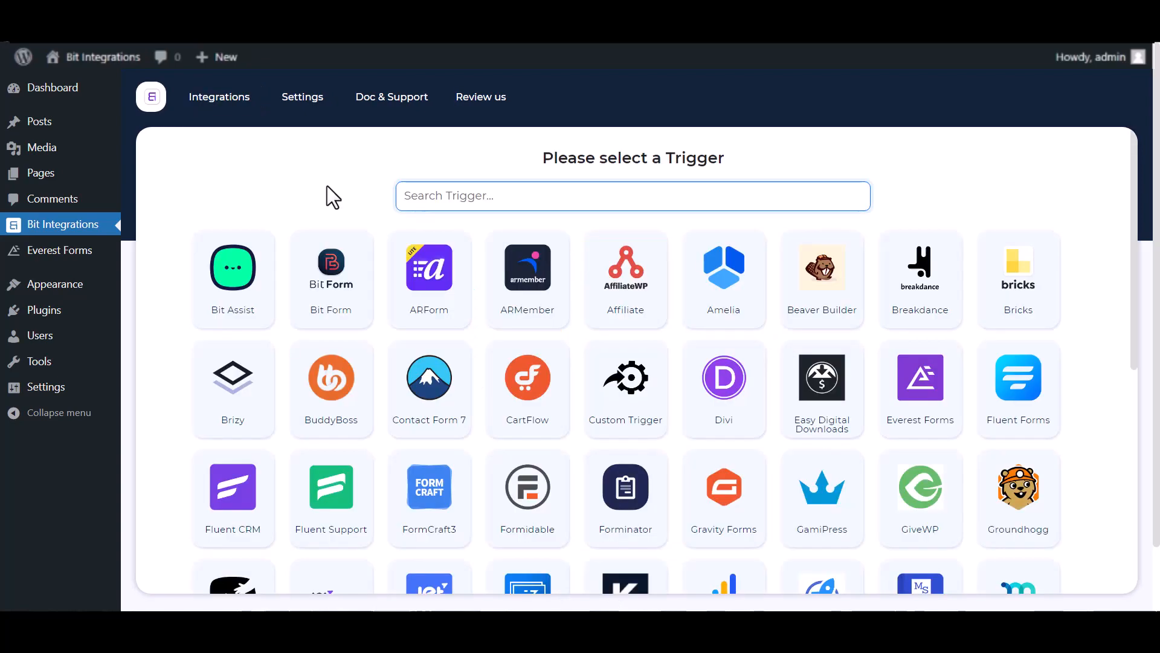
# - Set Everest Forms as the integration's trigger, select the form Contact Form, and continue to the action selection
pyautogui.click(467, 203)
pyautogui.write('eve')
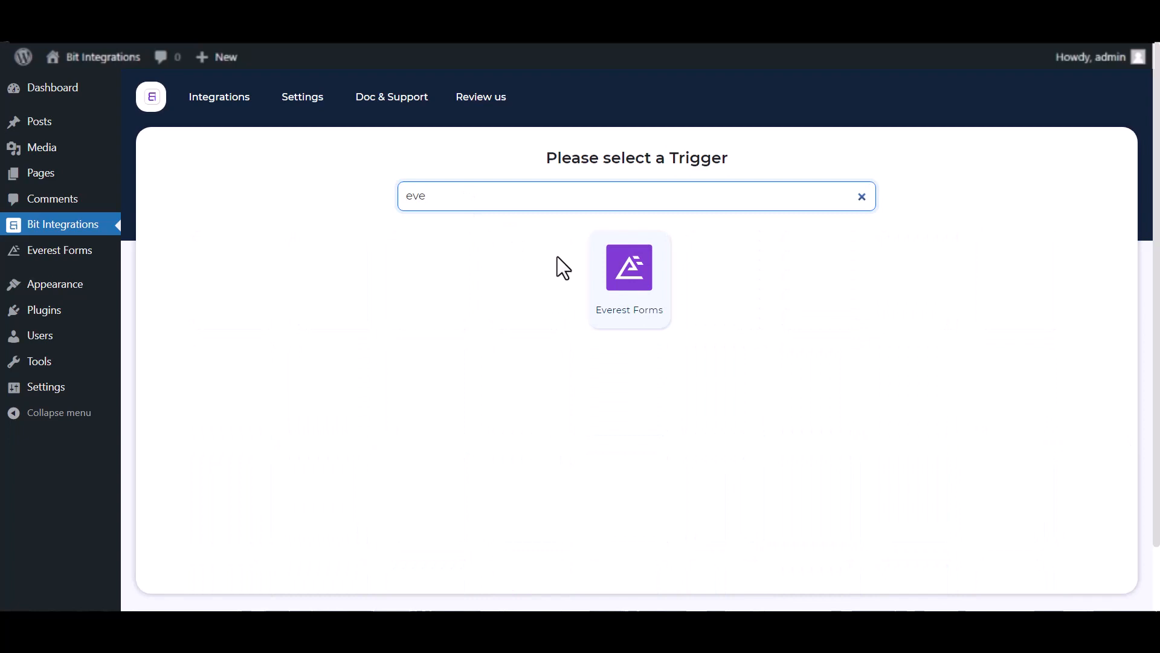
pyautogui.click(640, 296)
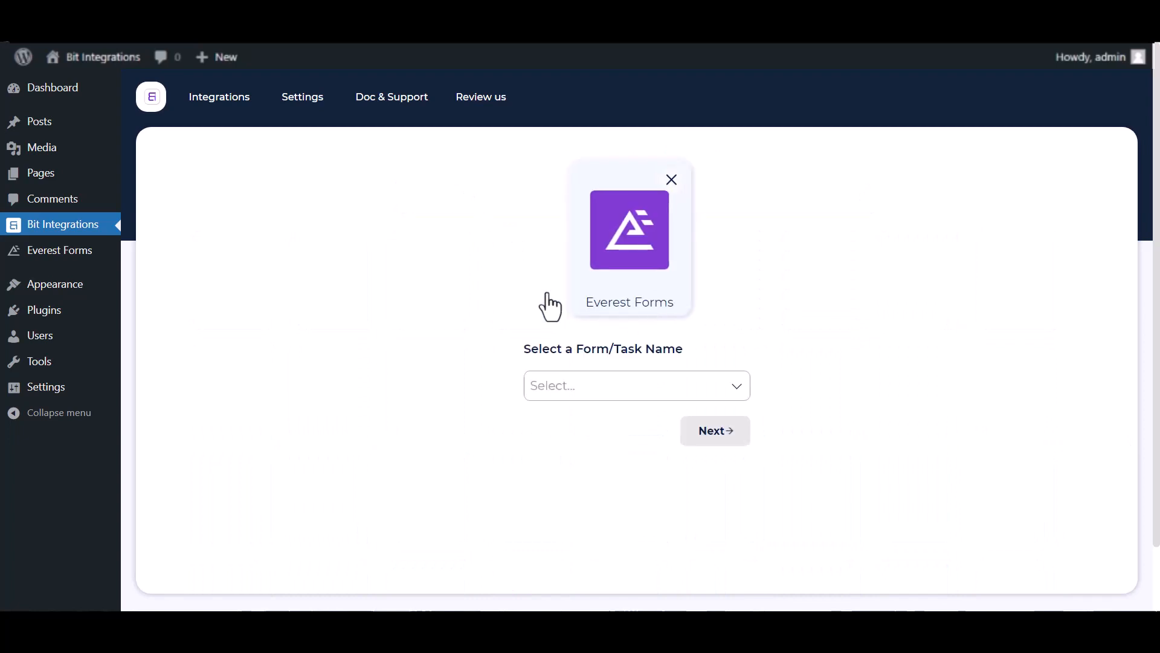
pyautogui.click(551, 381)
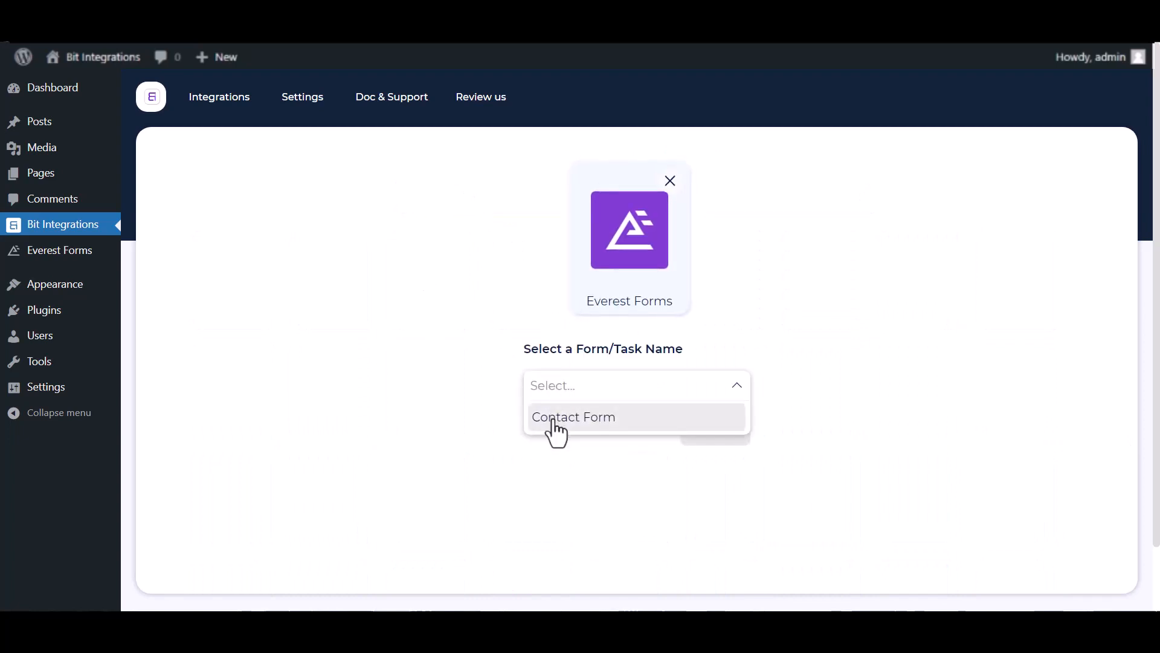
pyautogui.click(553, 420)
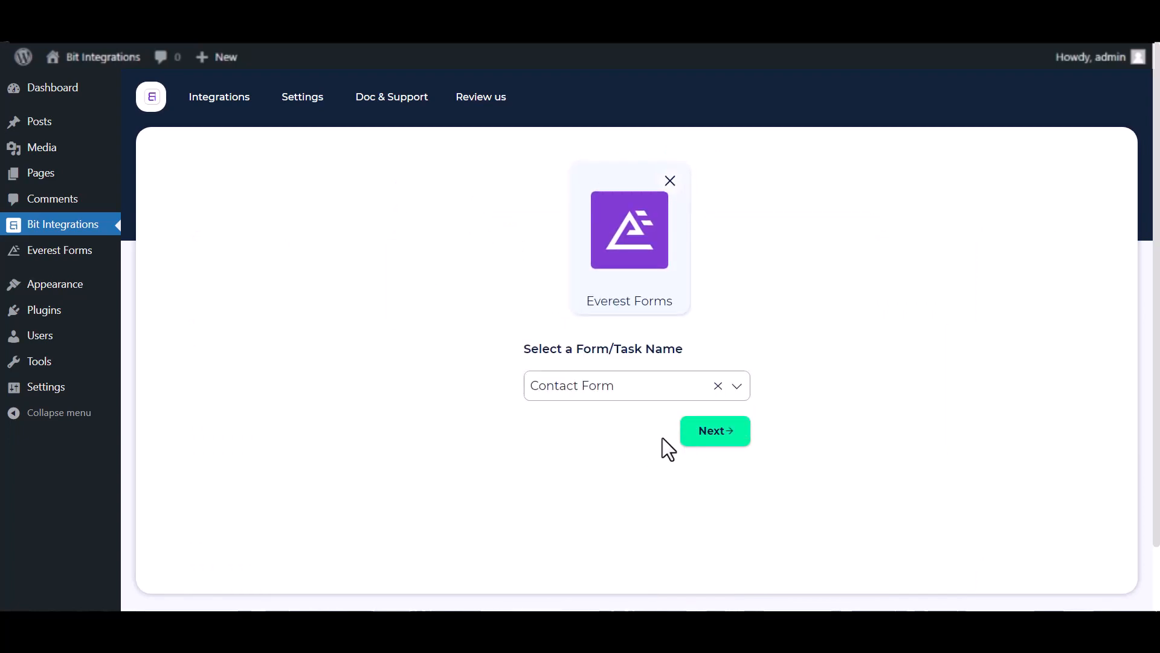
pyautogui.click(695, 443)
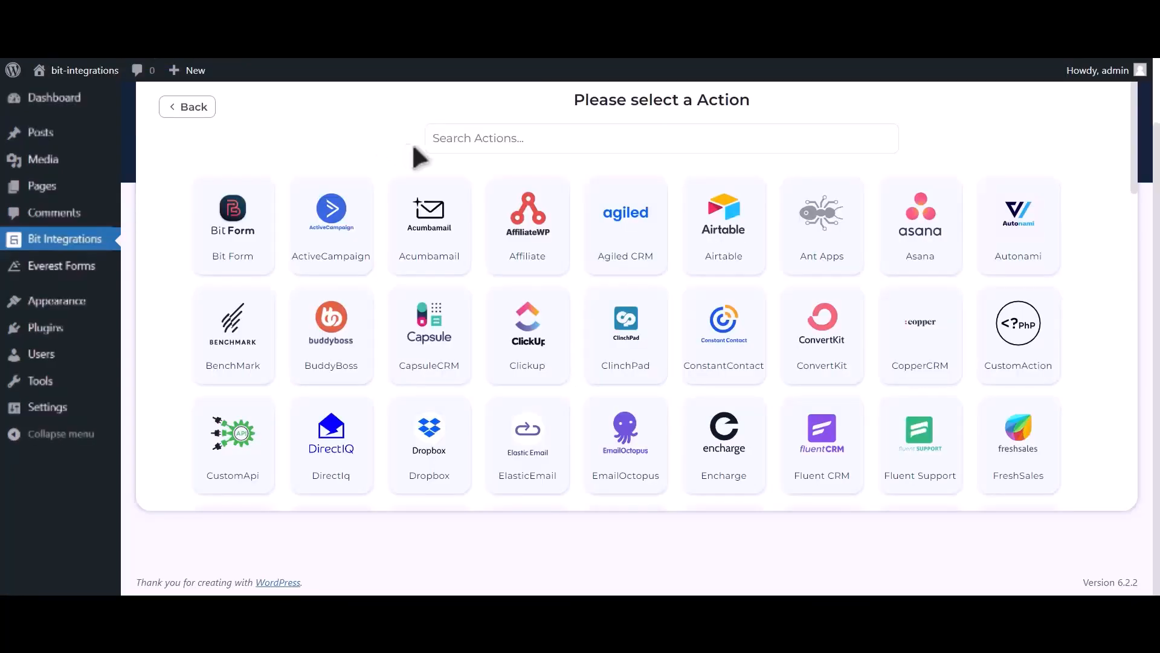
# - Search the actions for "google calendar" and choose Google Calendar as the integration's action
pyautogui.click(486, 146)
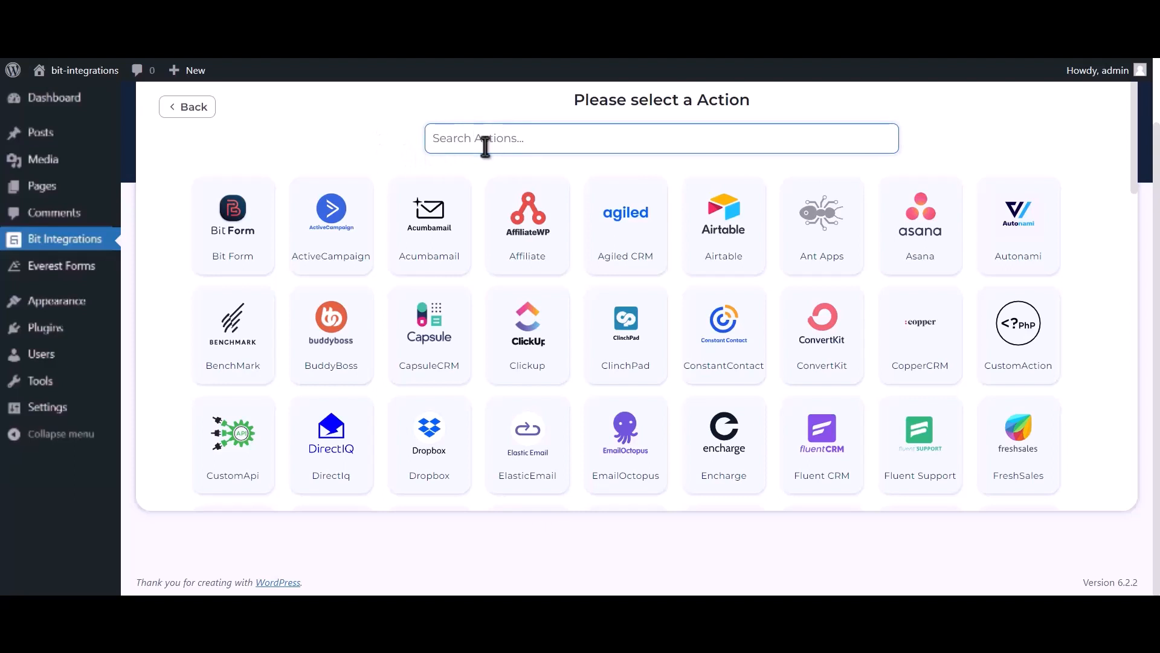
pyautogui.write('google')
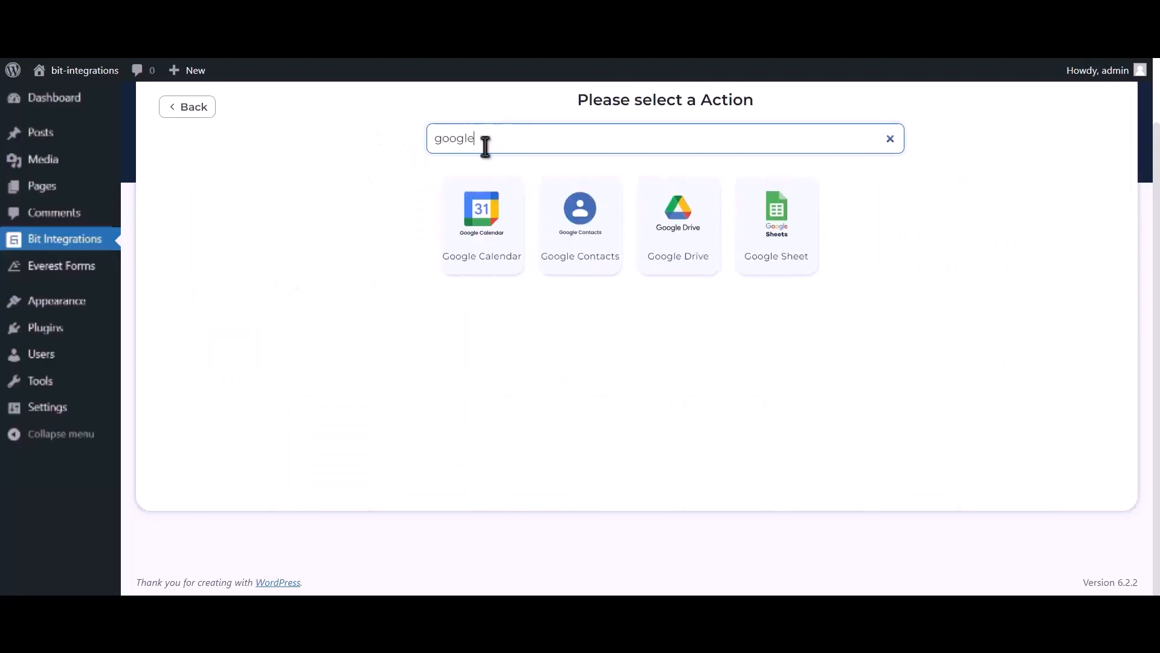
pyautogui.write(' cale')
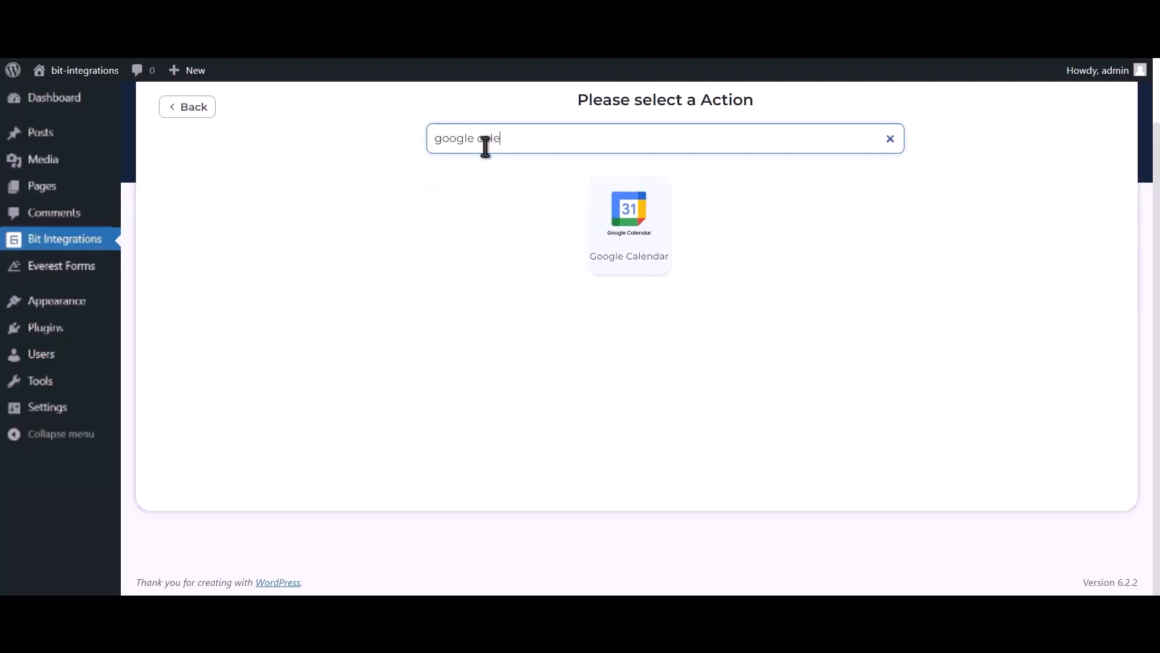
pyautogui.write('ndar')
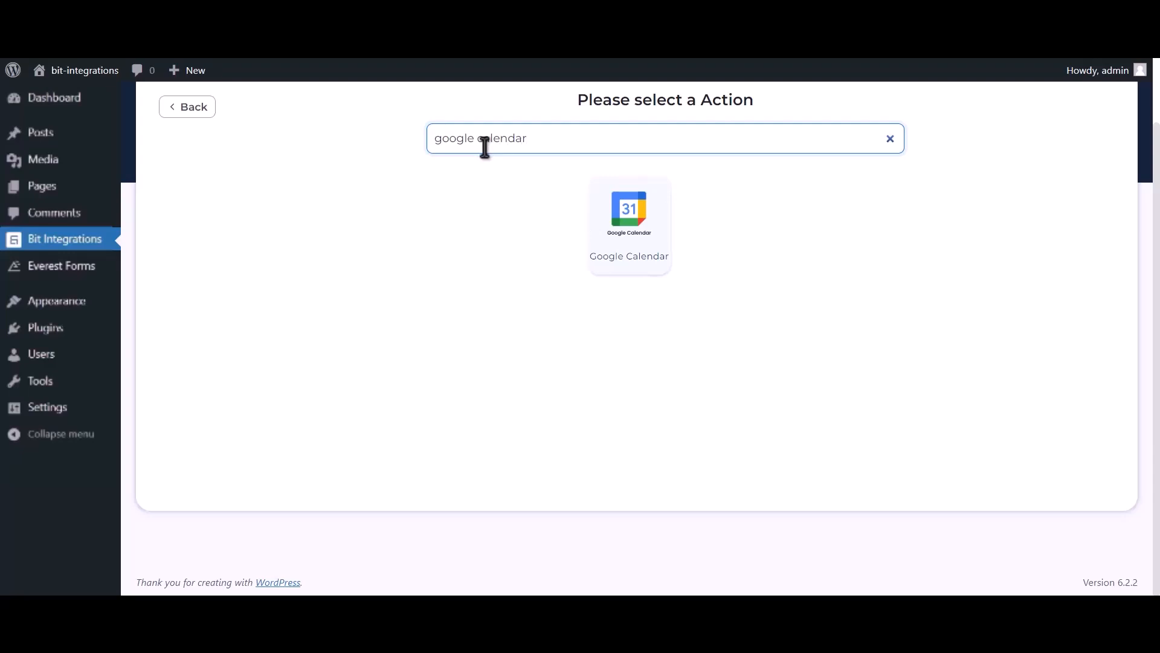
pyautogui.click(644, 251)
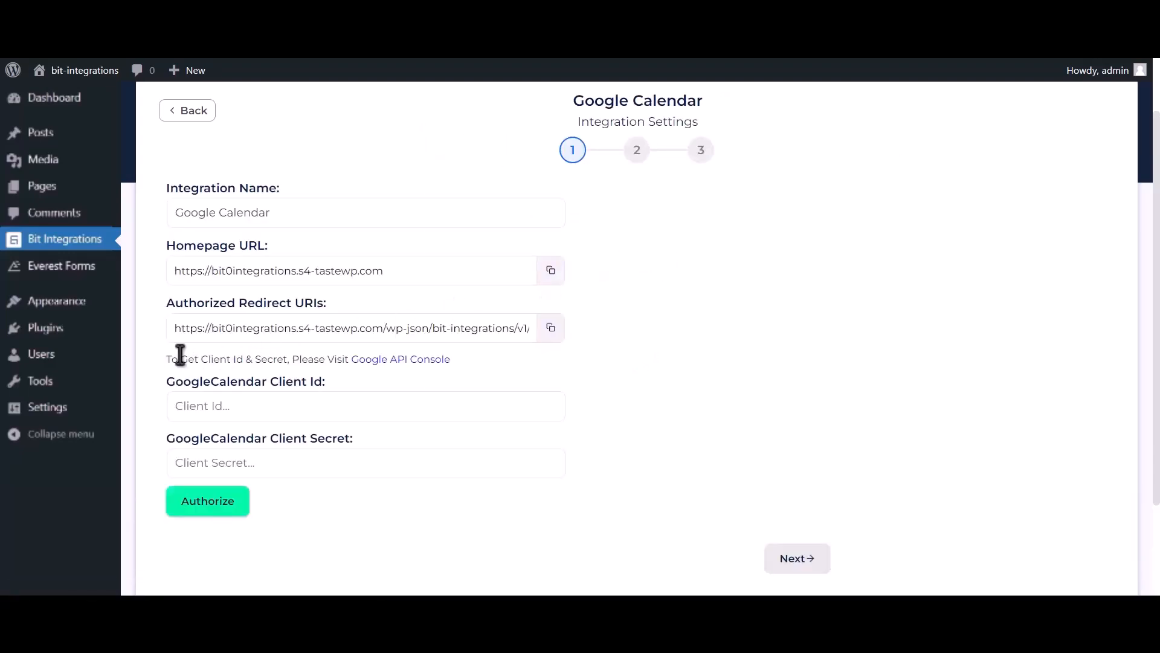
# - Go to the Google API Console linked in the integration settings and create a project named Bit Integrations
pyautogui.moveTo(165, 358); pyautogui.dragTo(344, 360)
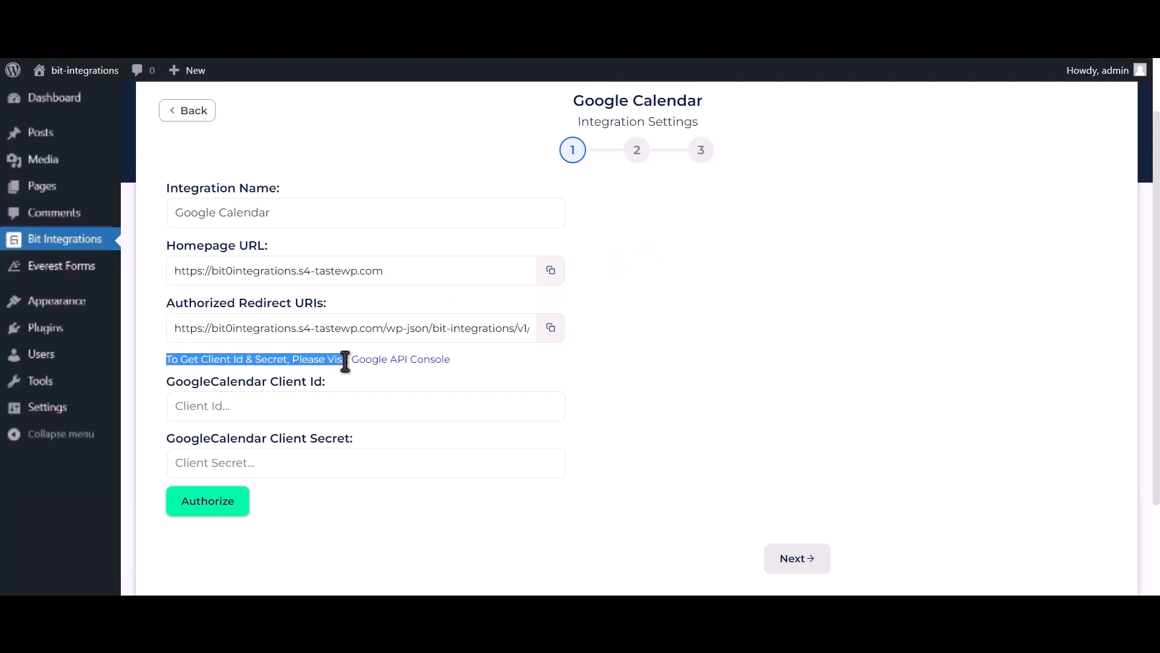
pyautogui.click(391, 360)
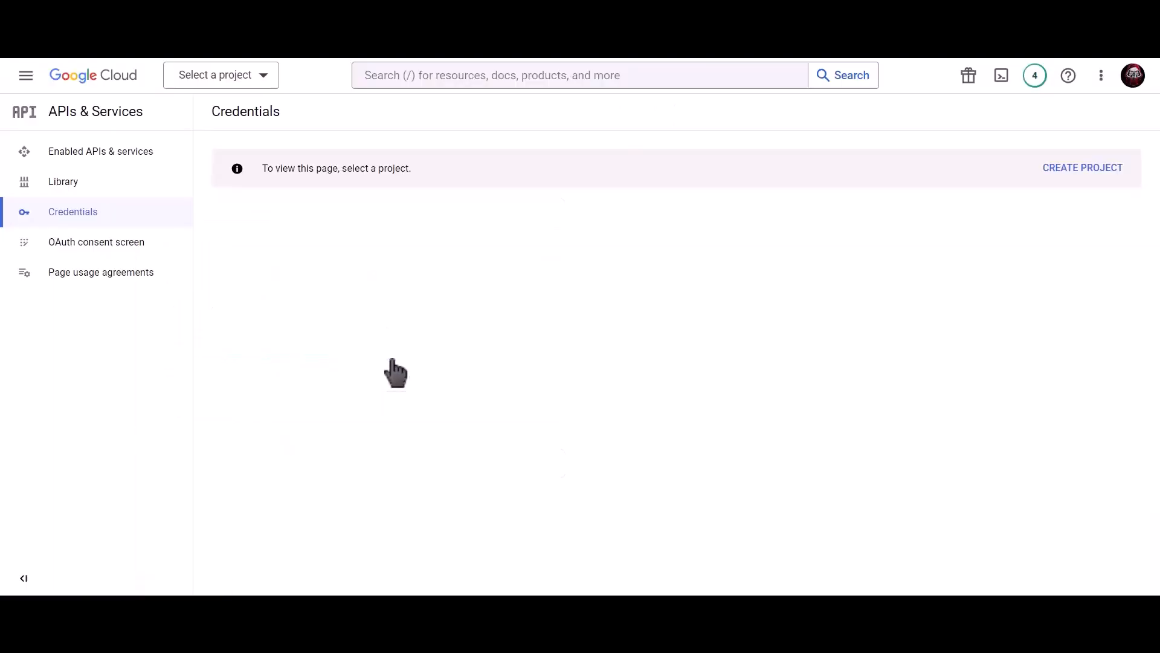
pyautogui.click(1071, 172)
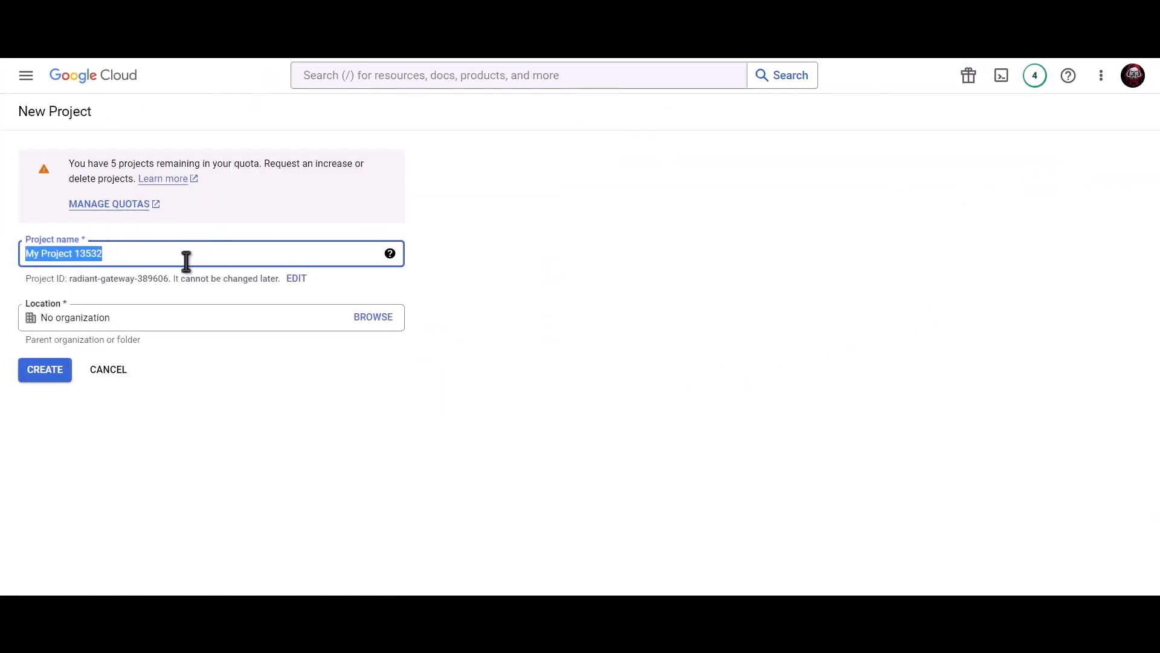
pyautogui.write('Bit')
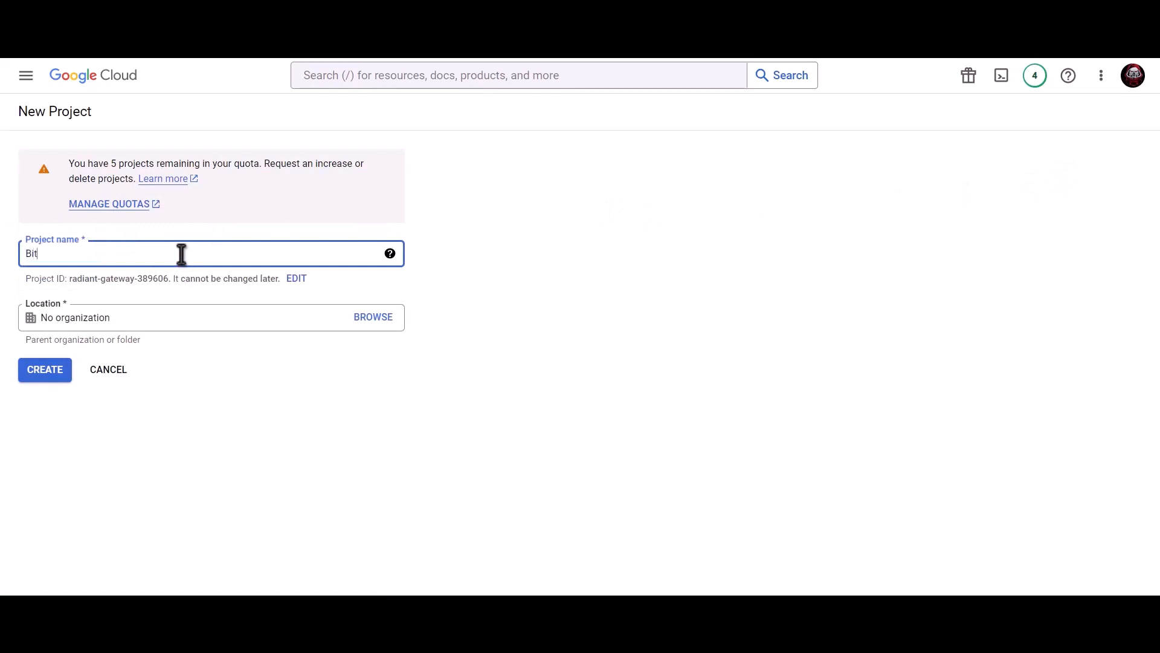
pyautogui.write(' Integra')
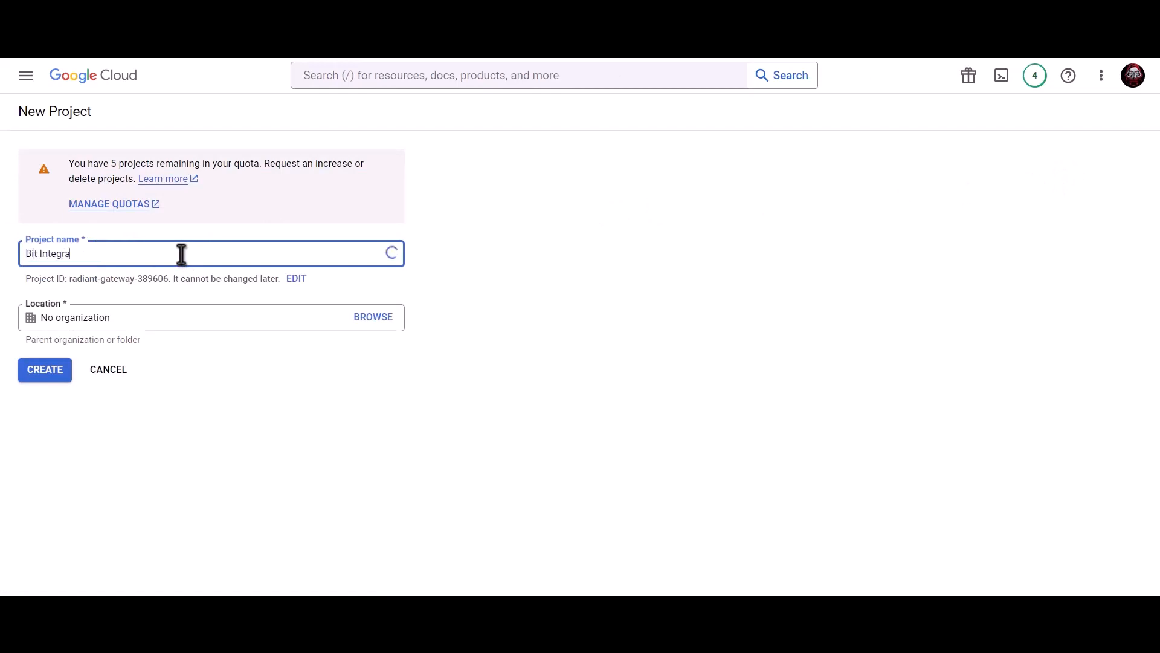
pyautogui.write('tions')
pyautogui.click(52, 375)
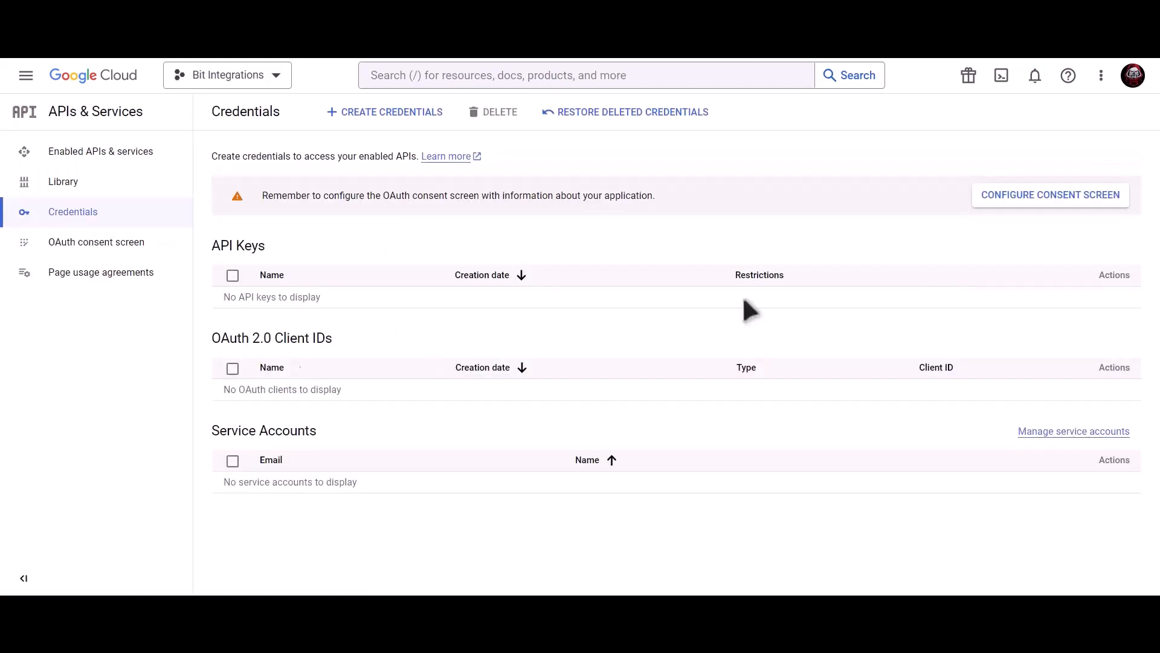
# - Start configuring the project's OAuth consent screen with the External user type
pyautogui.click(1007, 203)
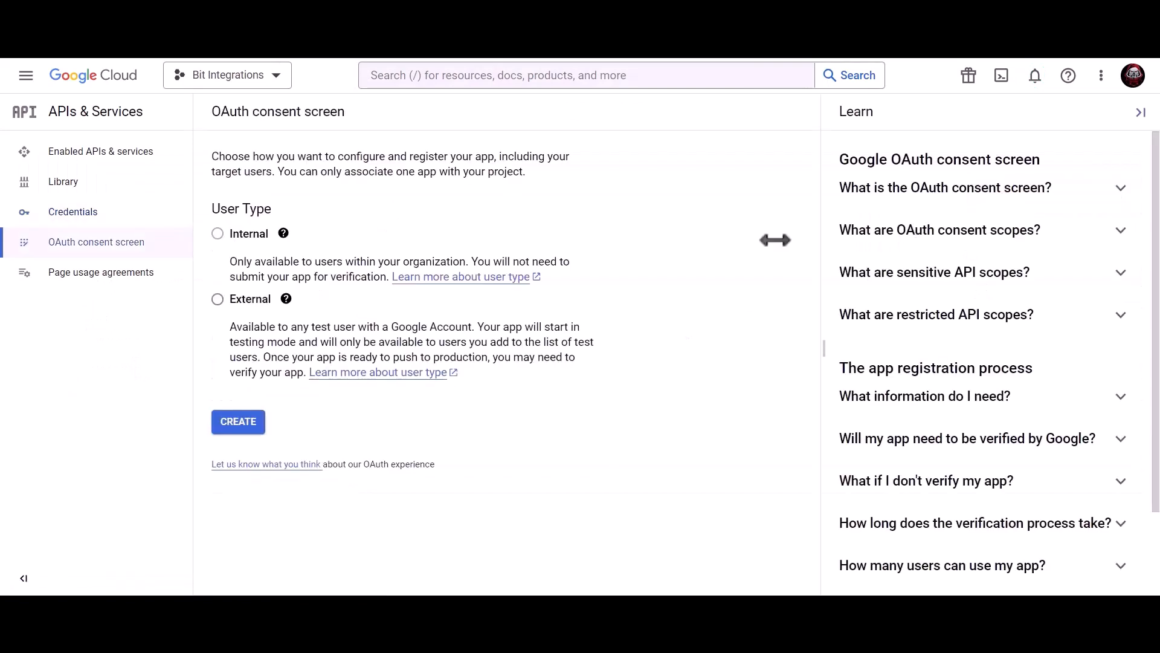
pyautogui.click(218, 300)
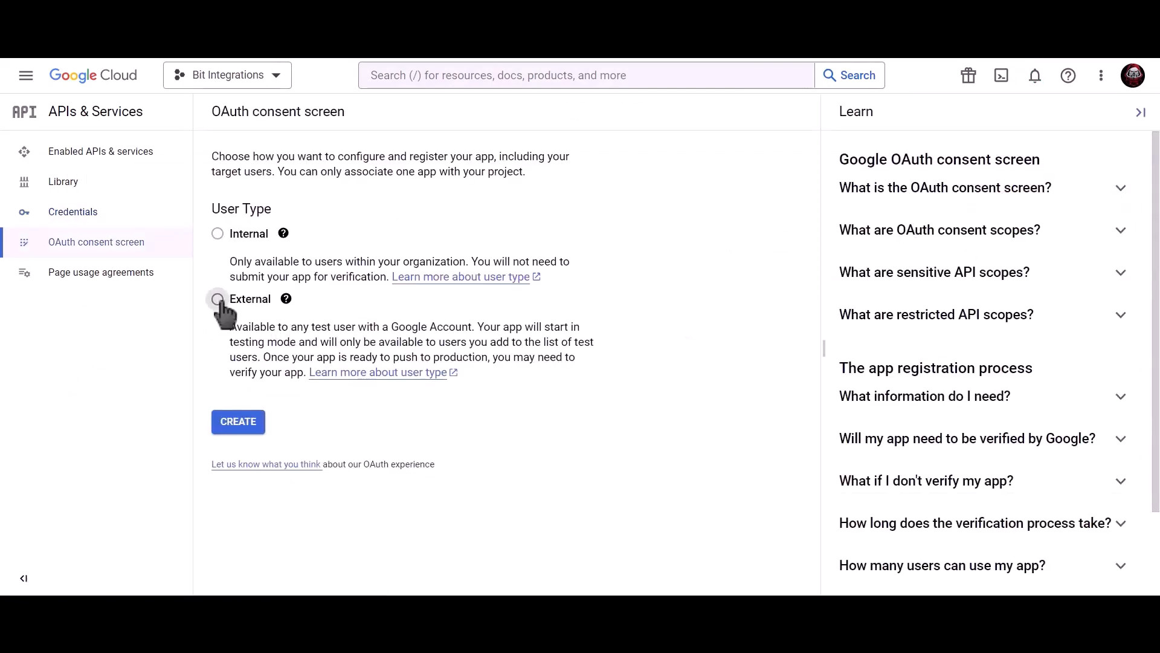
pyautogui.click(243, 430)
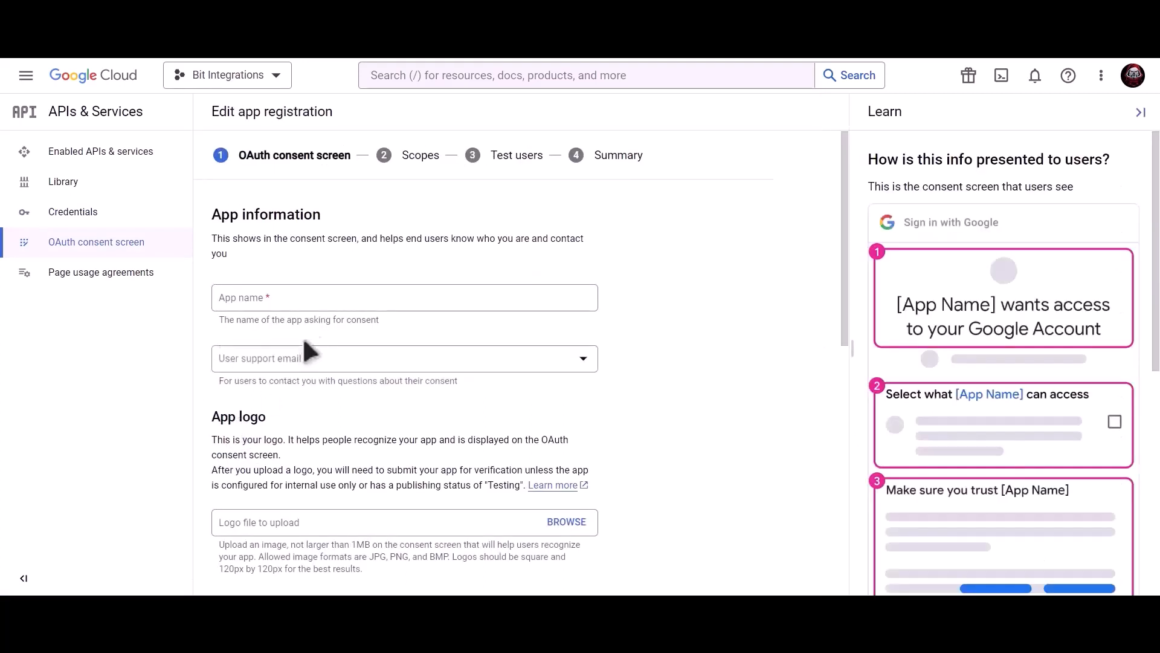
# - Register the app as Bit Integrations, fill in the user support email and developer contact email, and save the app information
pyautogui.click(316, 301)
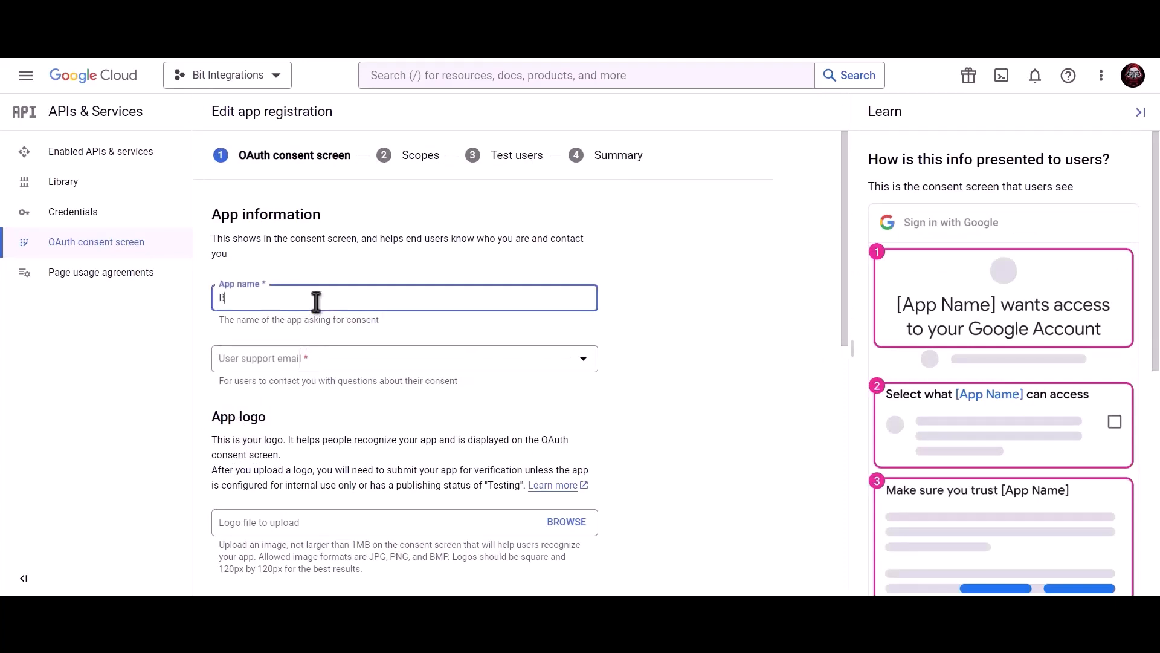
pyautogui.write('Bit Integrations')
pyautogui.click(315, 364)
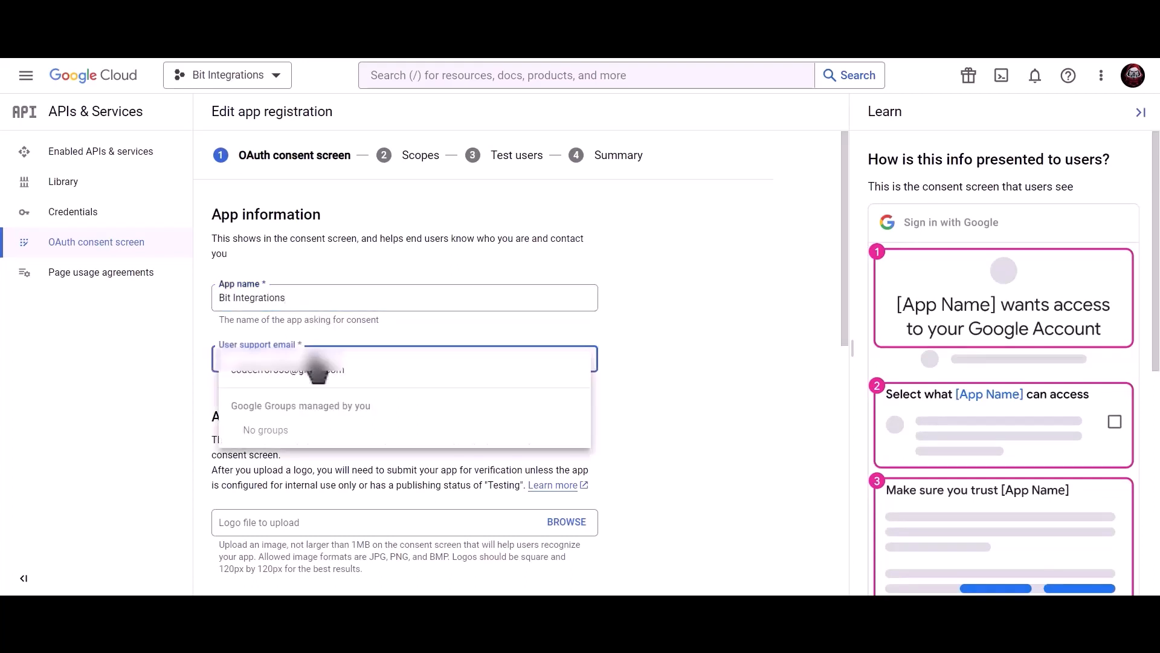
pyautogui.click(319, 374)
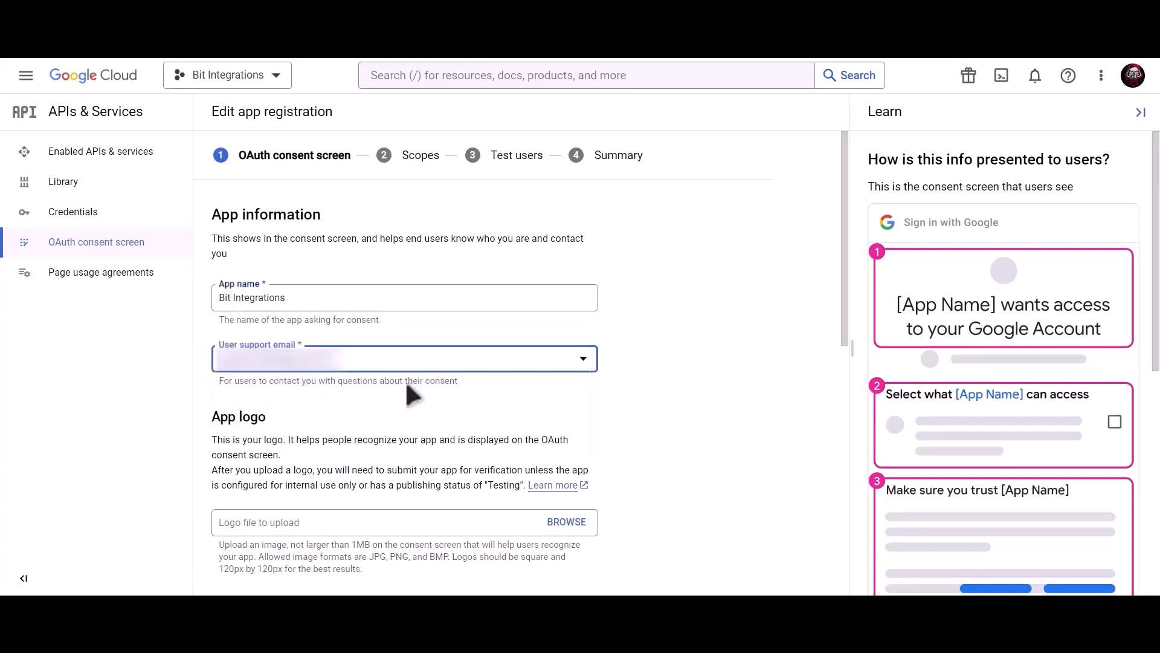
pyautogui.scroll(-9, 407, 385)
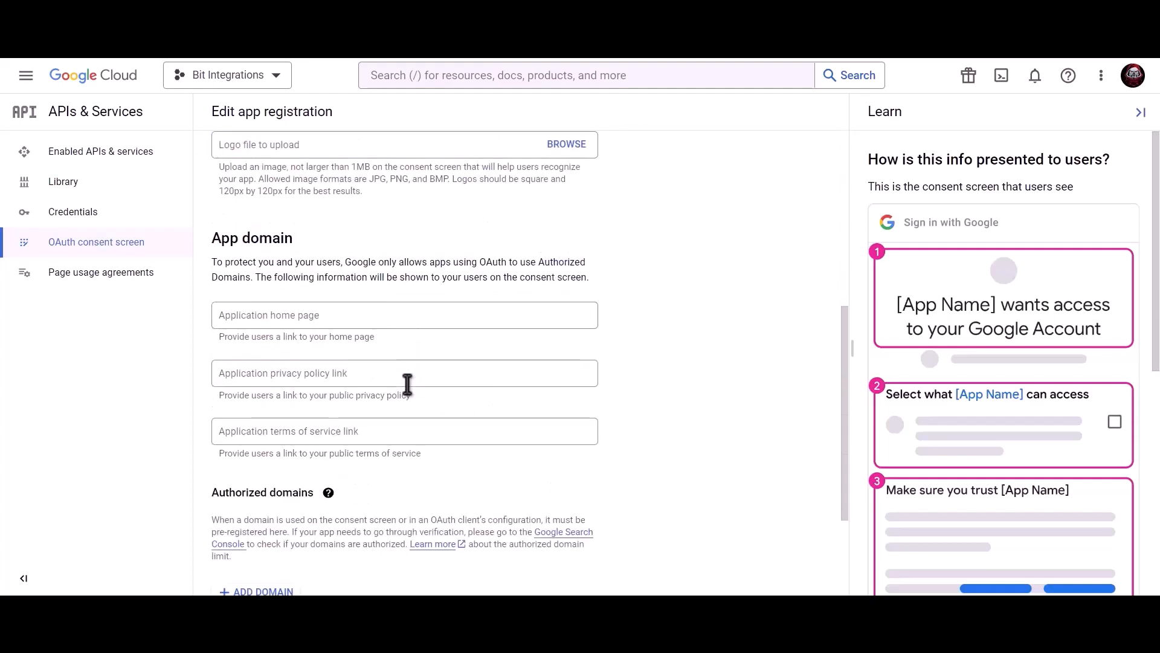
pyautogui.click(333, 505)
pyautogui.hotkey('ctrl', 'v')
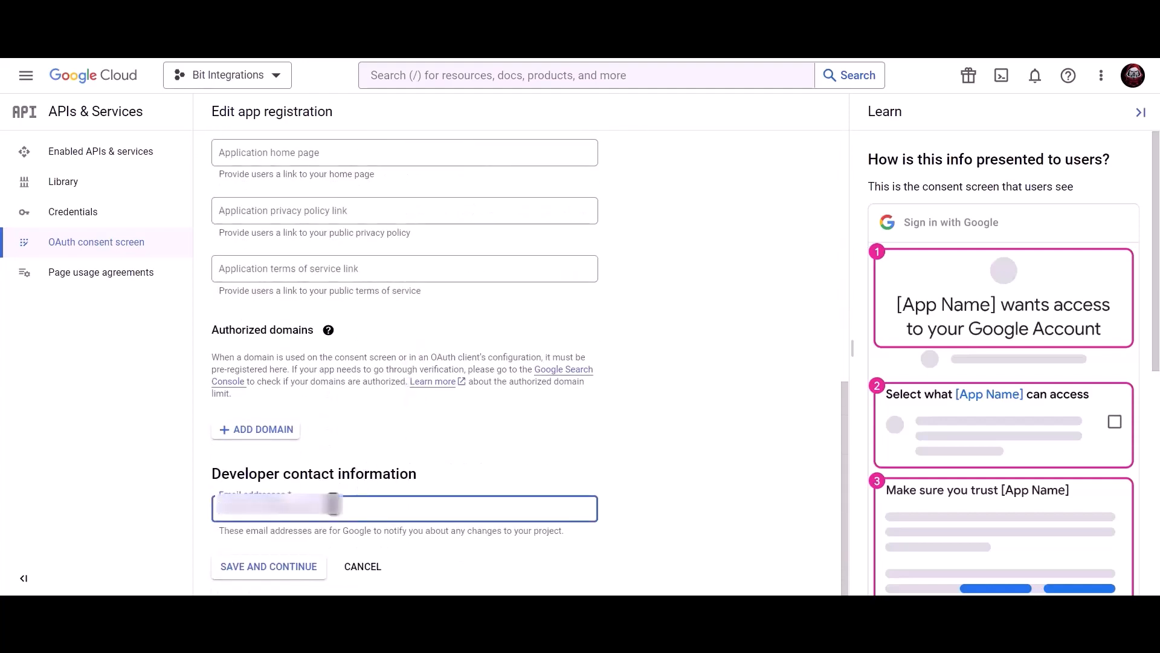
pyautogui.click(281, 571)
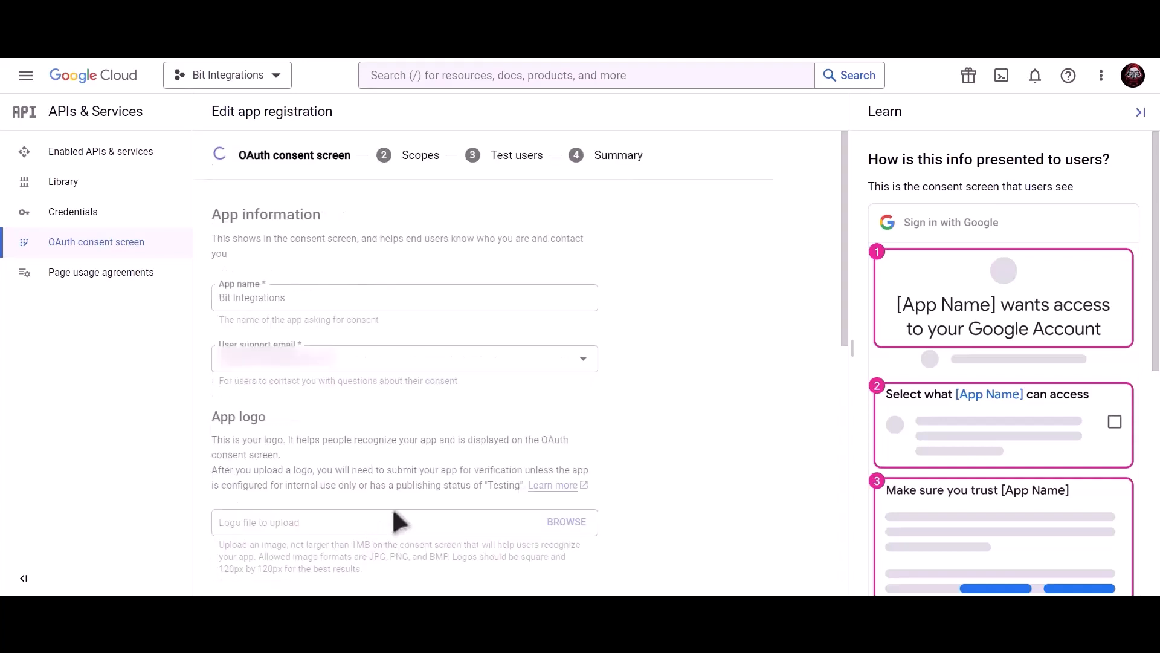
# - Save the Scopes and Test users stages of the app registration without adding any entries
pyautogui.scroll(-3, 394, 510)
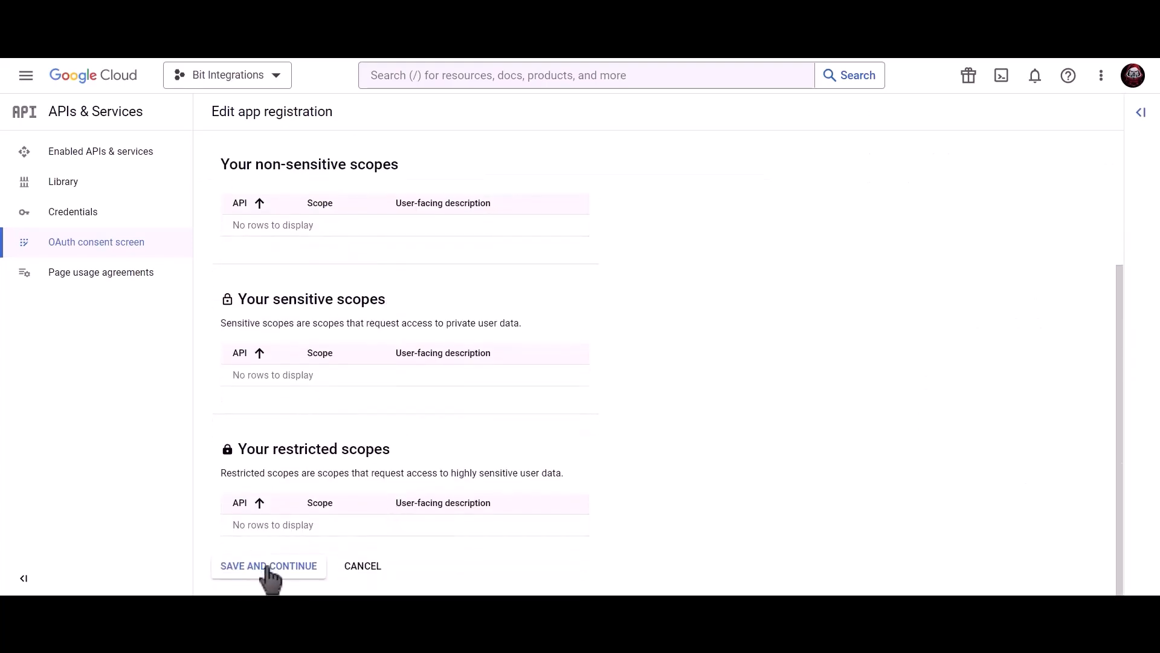
pyautogui.click(267, 568)
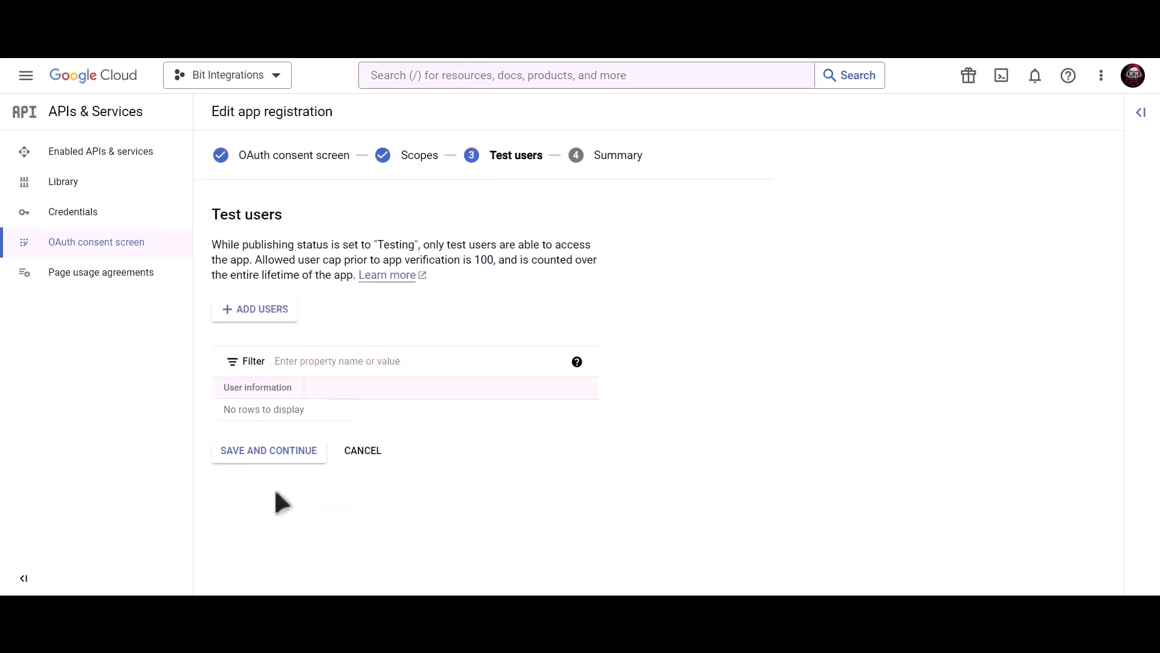
pyautogui.click(299, 461)
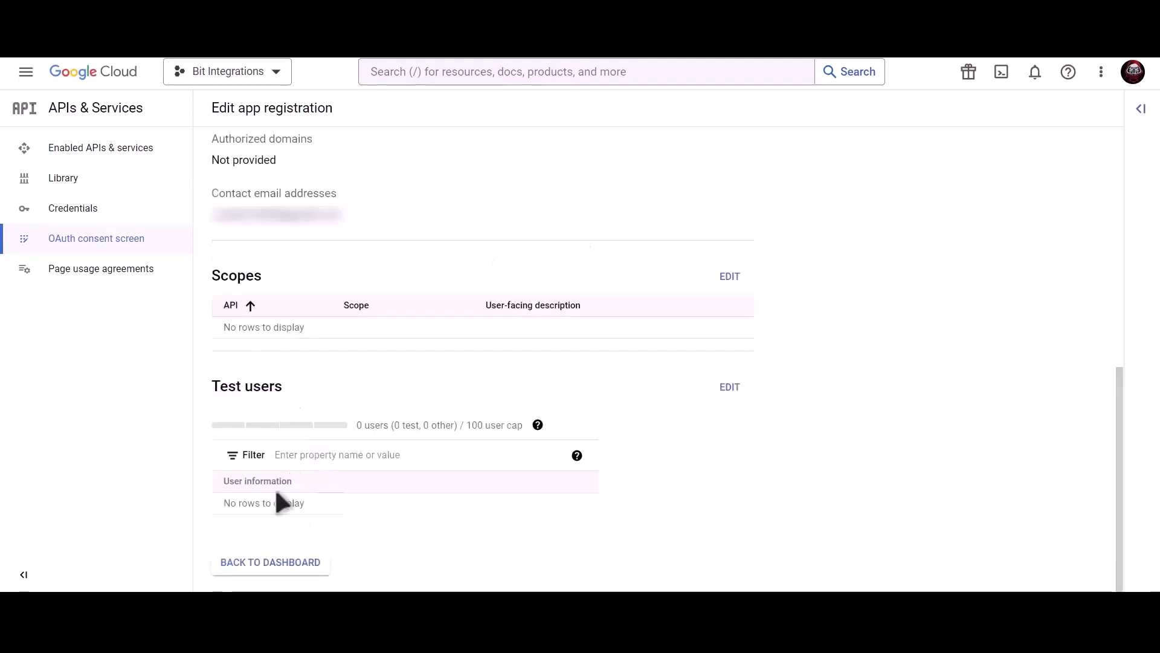
# - Return to the OAuth consent screen dashboard and publish the app to production
pyautogui.click(281, 566)
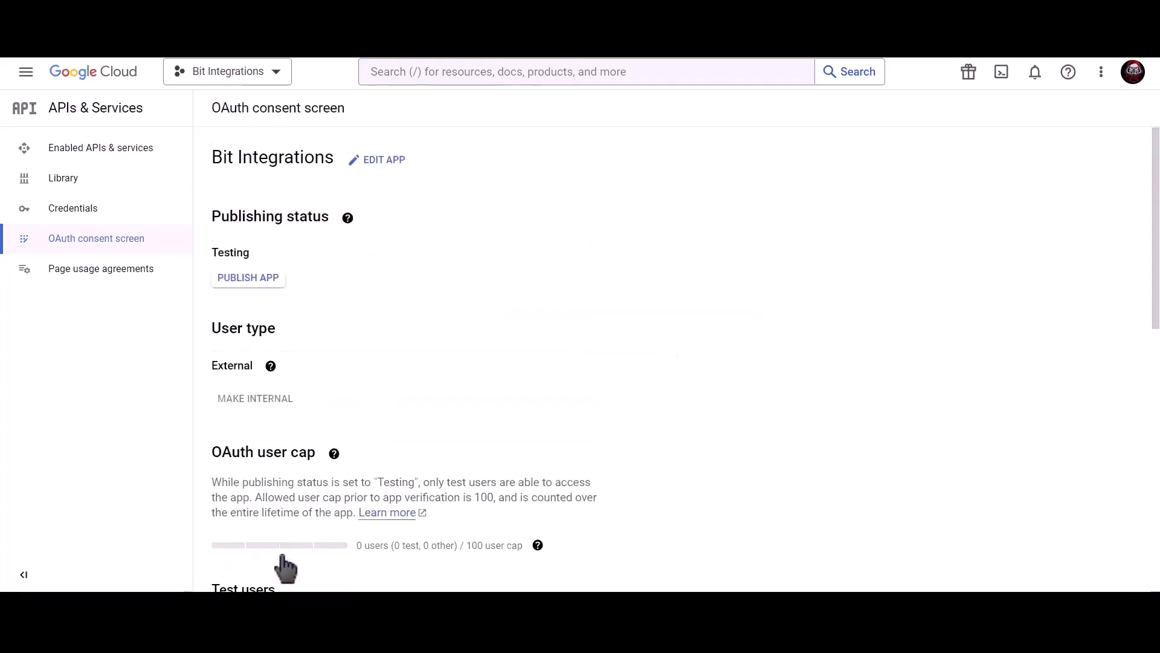
pyautogui.click(264, 285)
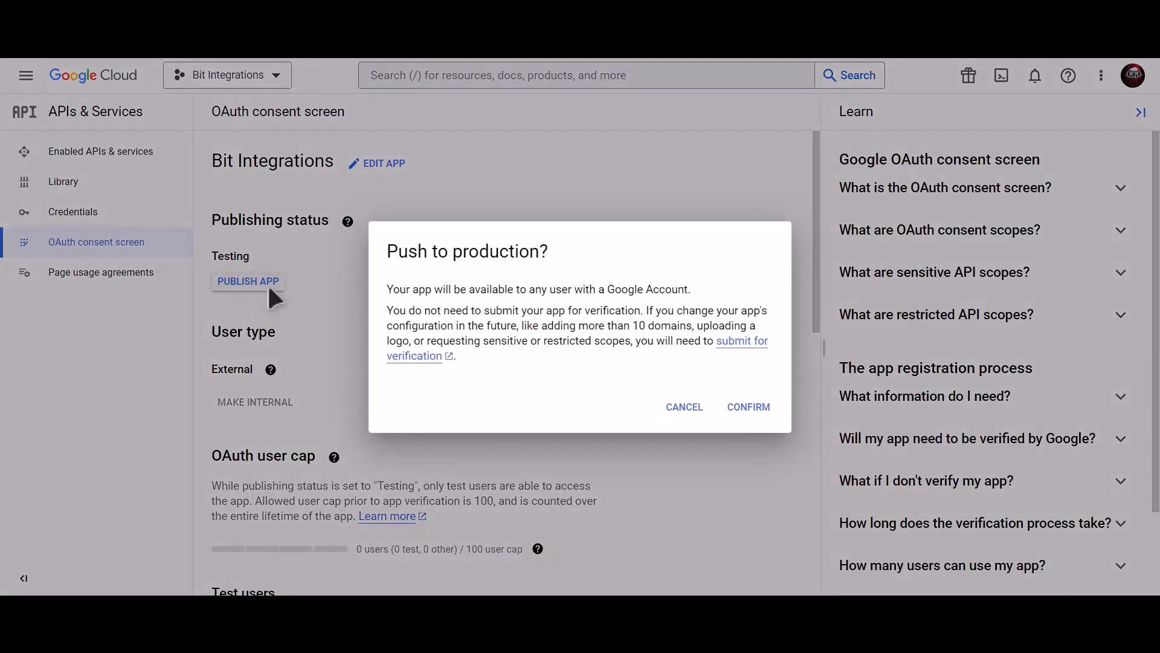
pyautogui.click(749, 407)
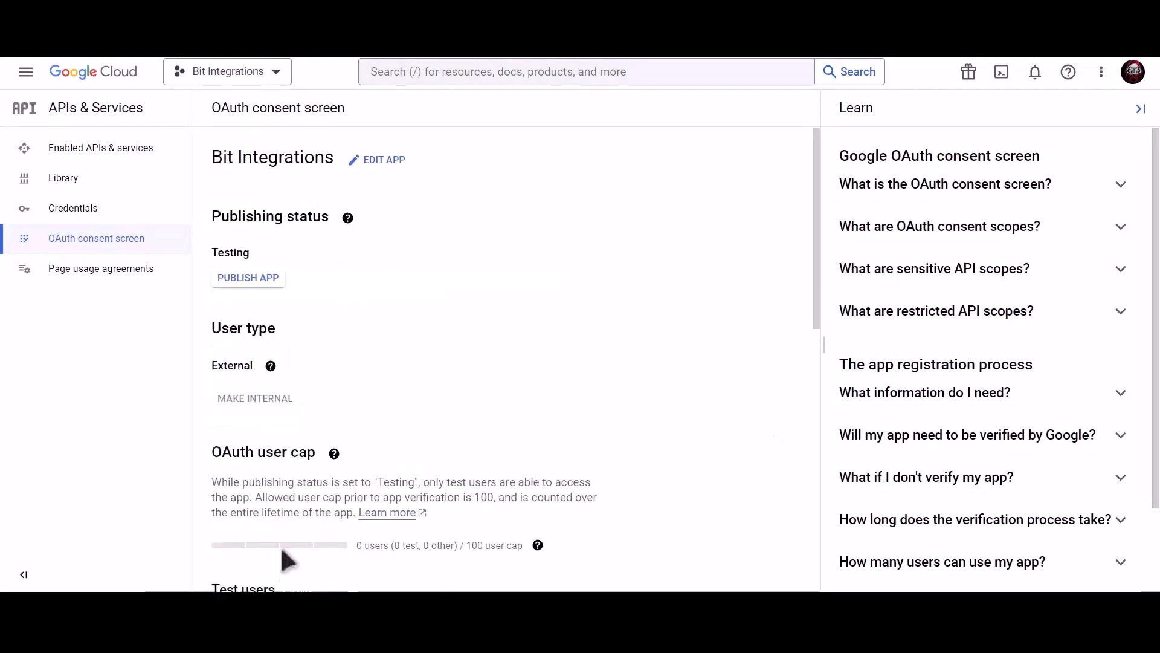
# - From the project's credentials page, search for "google calendar api" and enable the Google Calendar API for the project
pyautogui.click(151, 216)
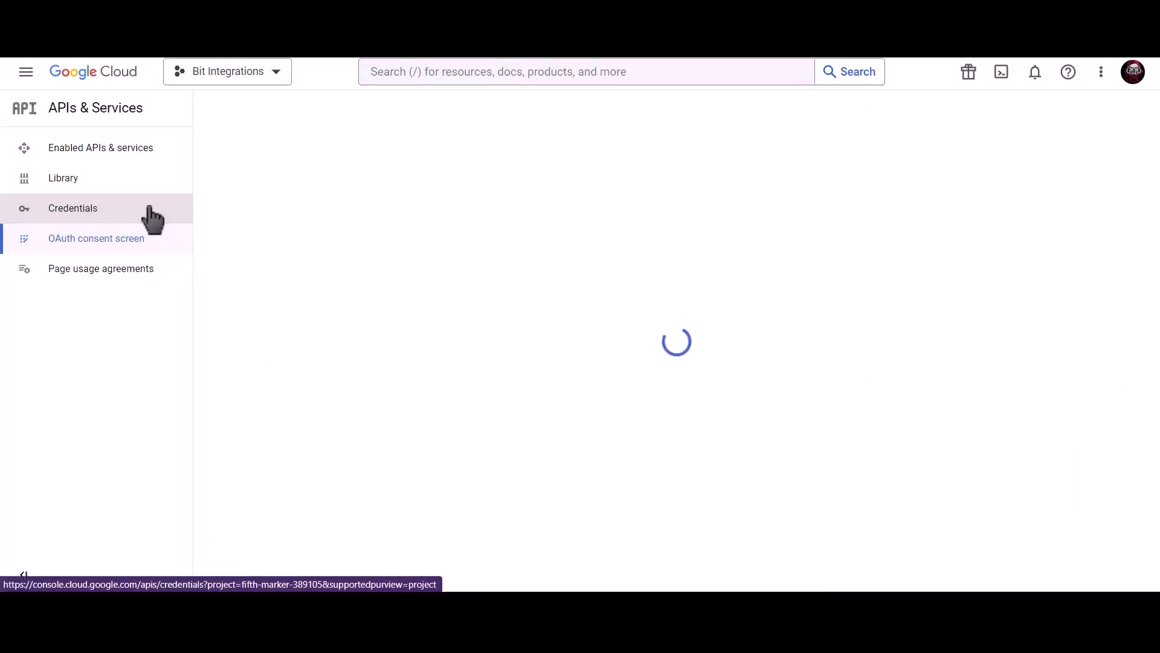
pyautogui.click(475, 73)
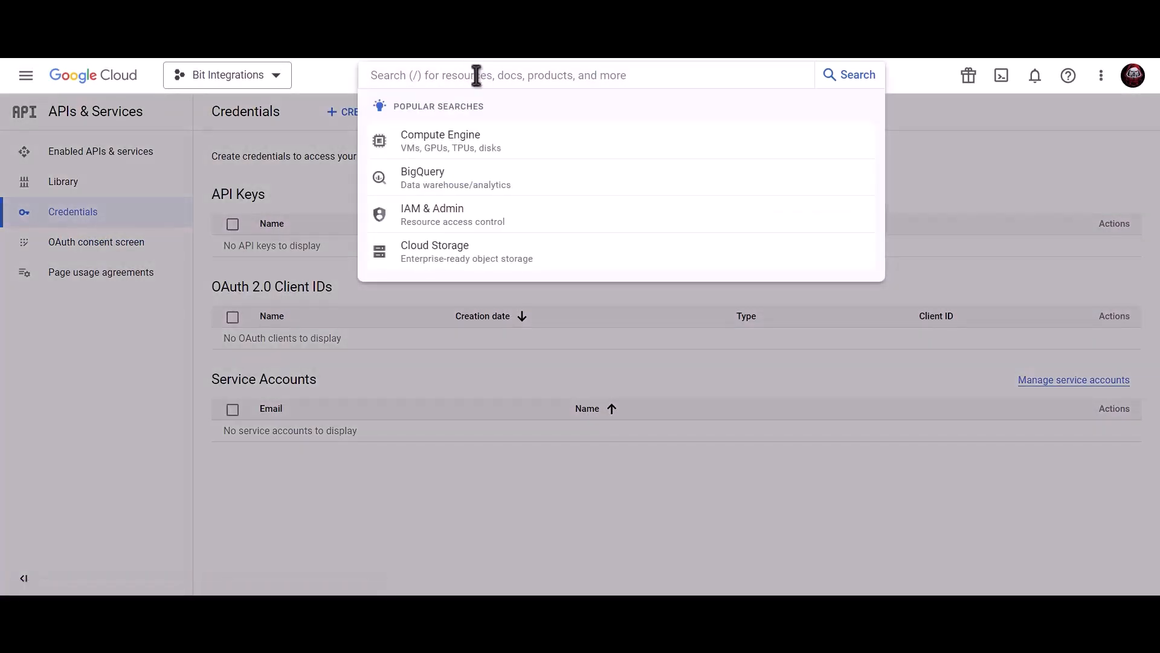
pyautogui.write('google c')
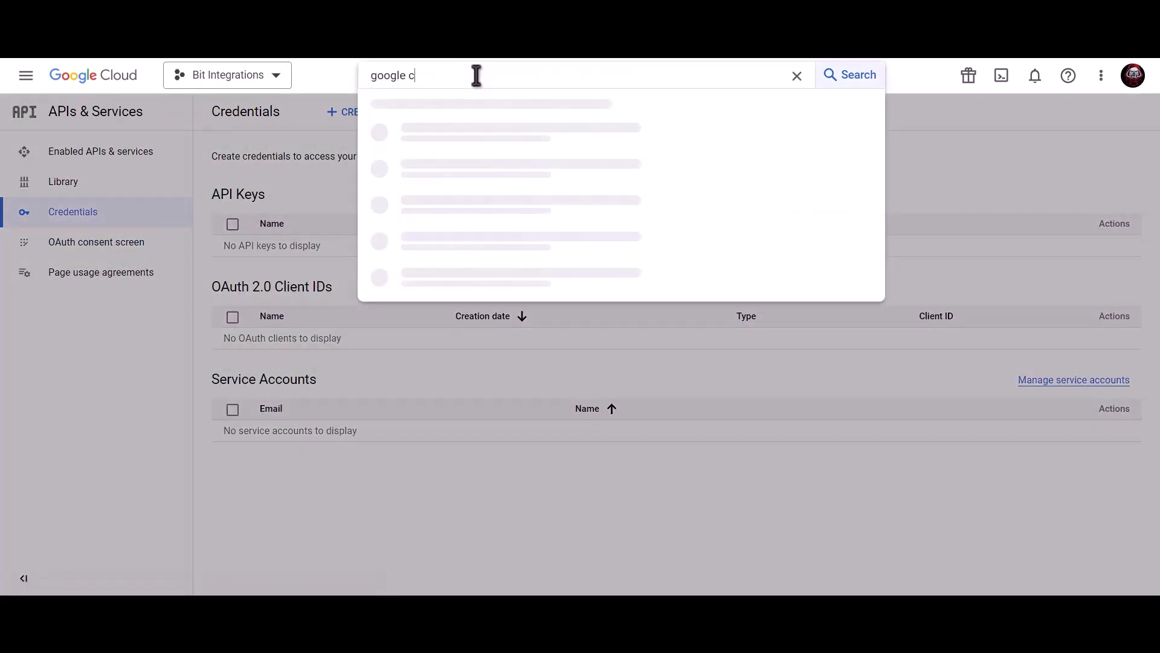
pyautogui.write('alendar api')
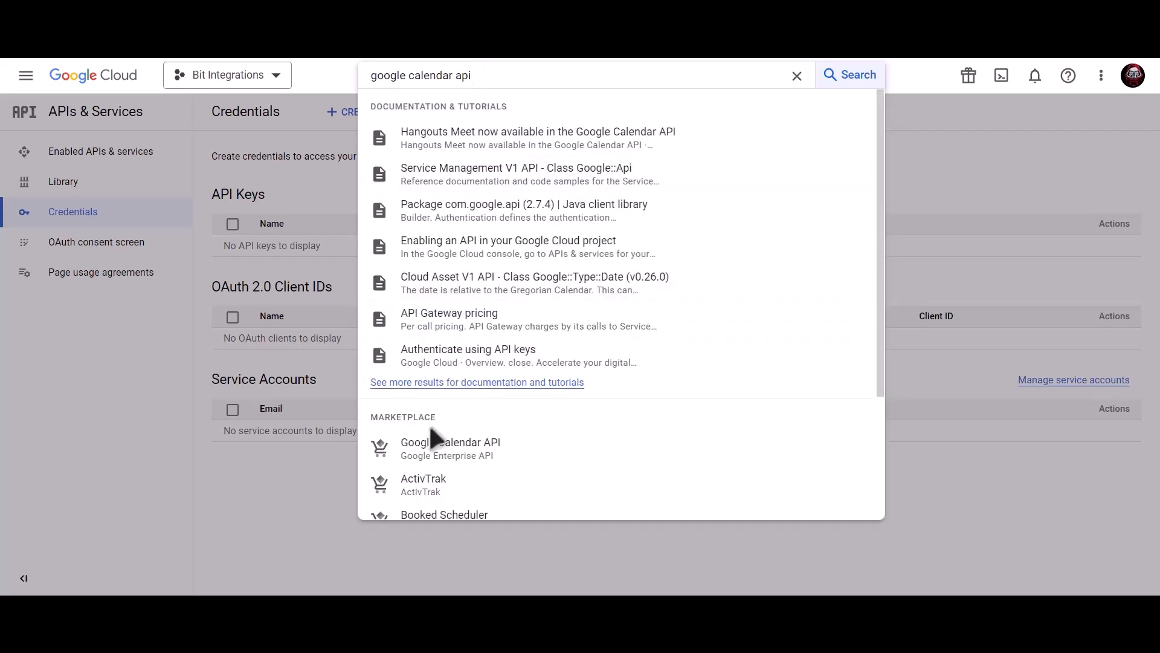
pyautogui.click(482, 457)
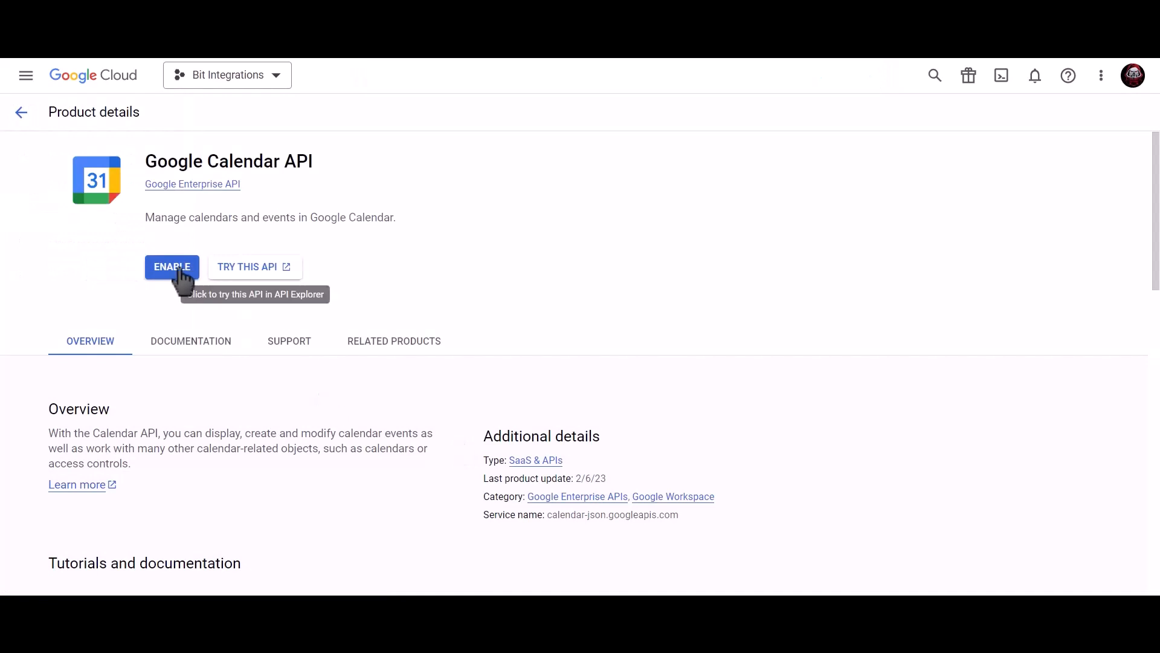
pyautogui.click(175, 270)
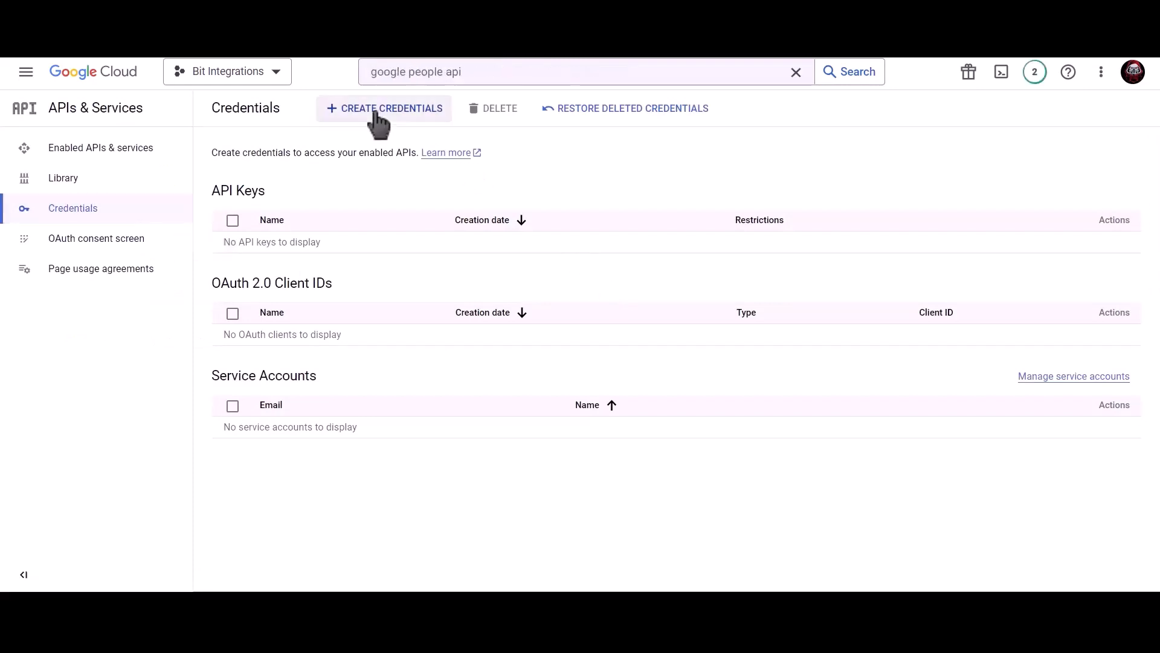
# - Start creating an OAuth client ID with the Web application type and name it Bit Integrations
pyautogui.click(394, 118)
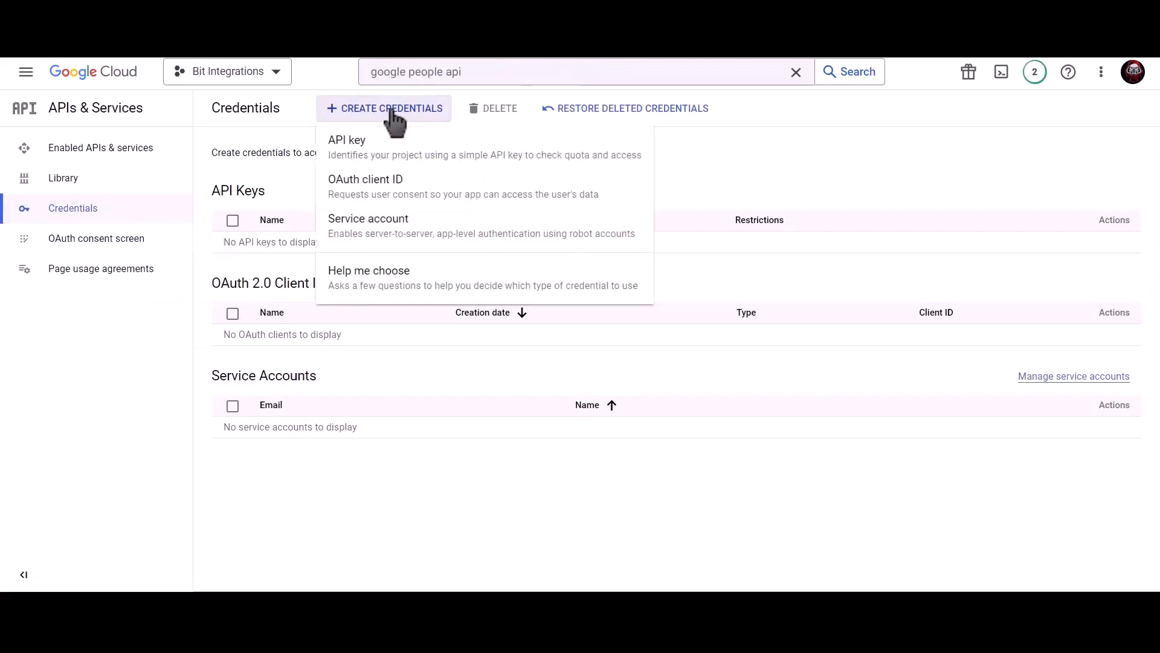
pyautogui.click(483, 205)
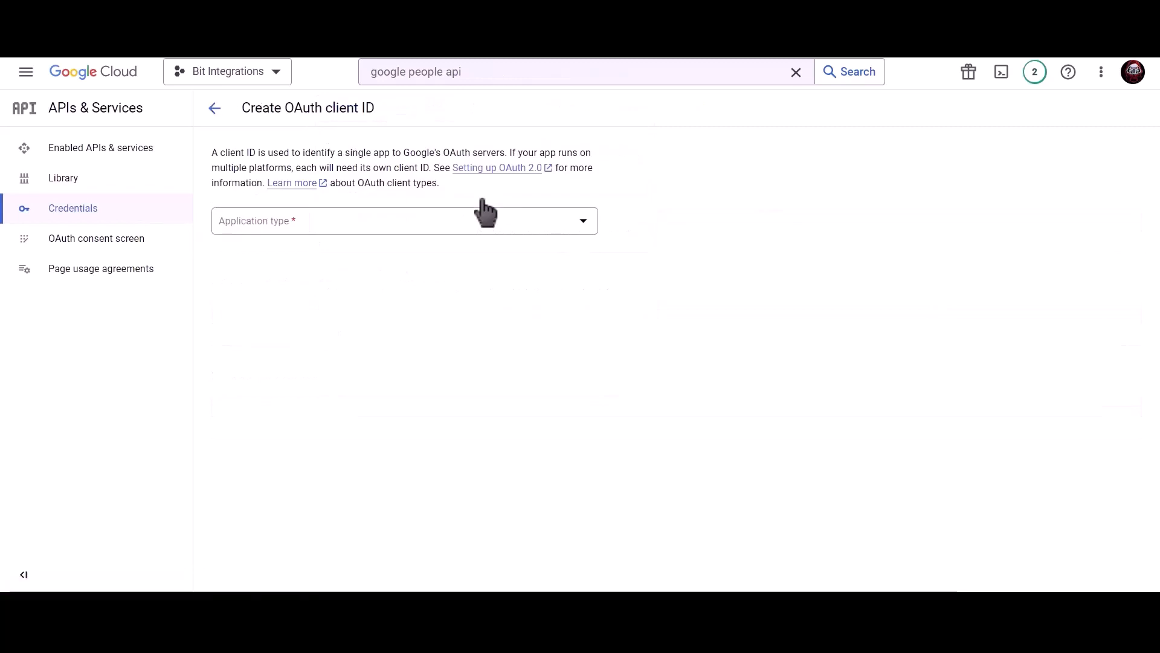
pyautogui.click(354, 223)
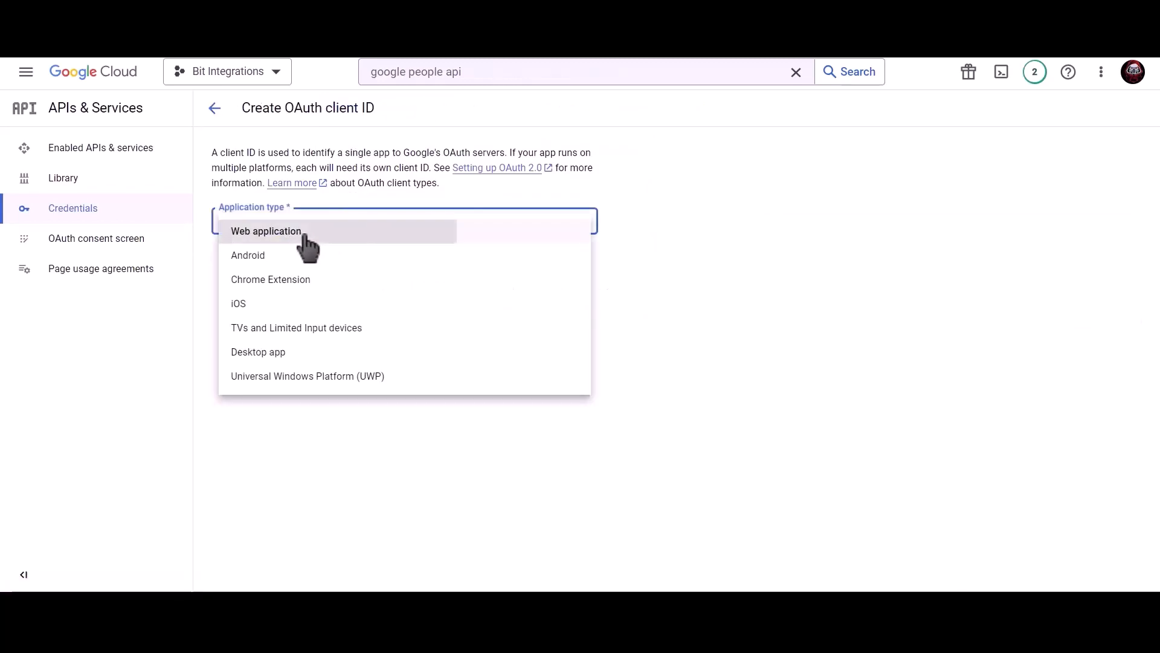
pyautogui.click(305, 235)
pyautogui.click(301, 261)
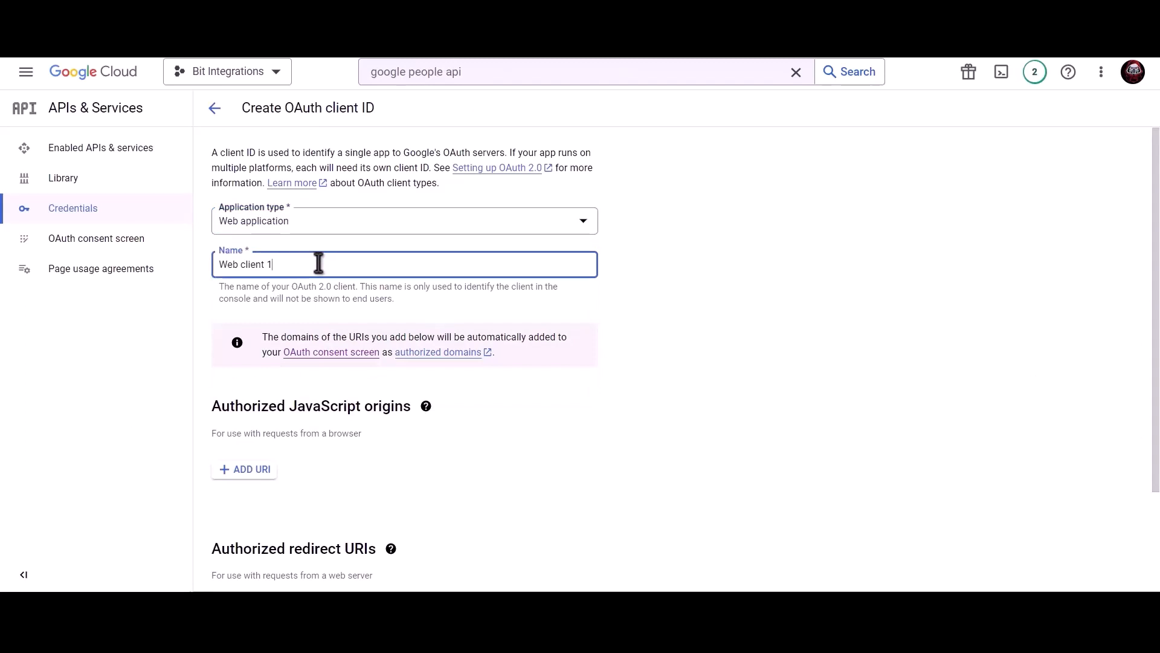
pyautogui.tripleClick(342, 263)
pyautogui.write('Bit Integrations')
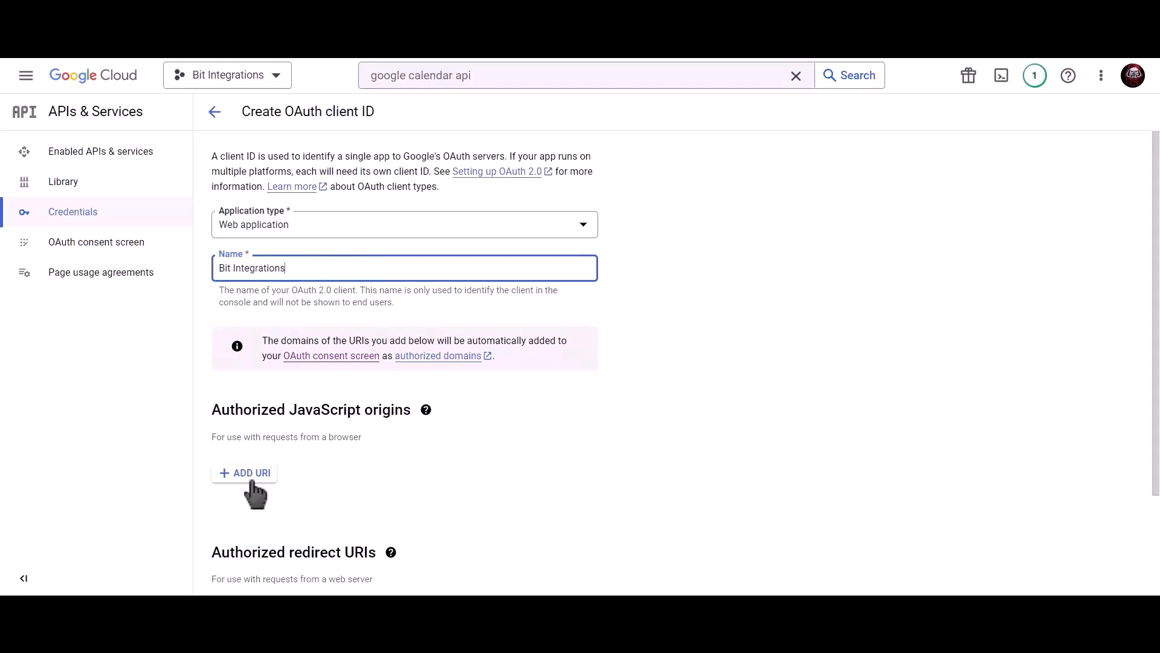
# - Copy the homepage URL from the Bit Integrations settings in WordPress and add it as an authorized JavaScript origin in Google Cloud
pyautogui.click(249, 473)
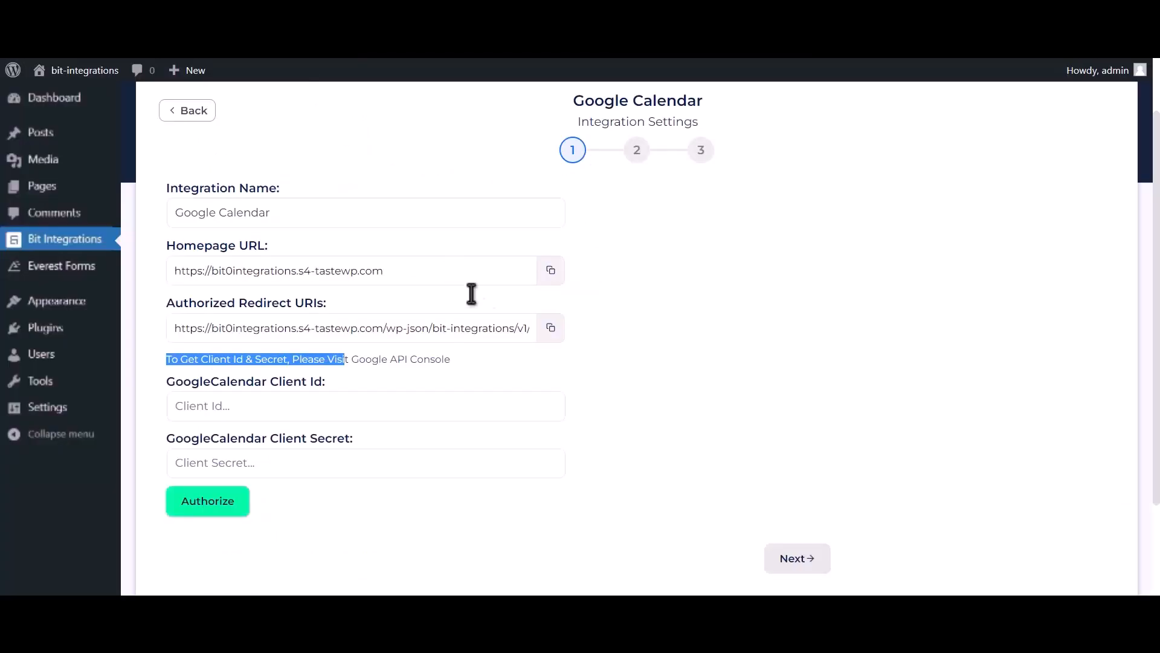
pyautogui.click(550, 271)
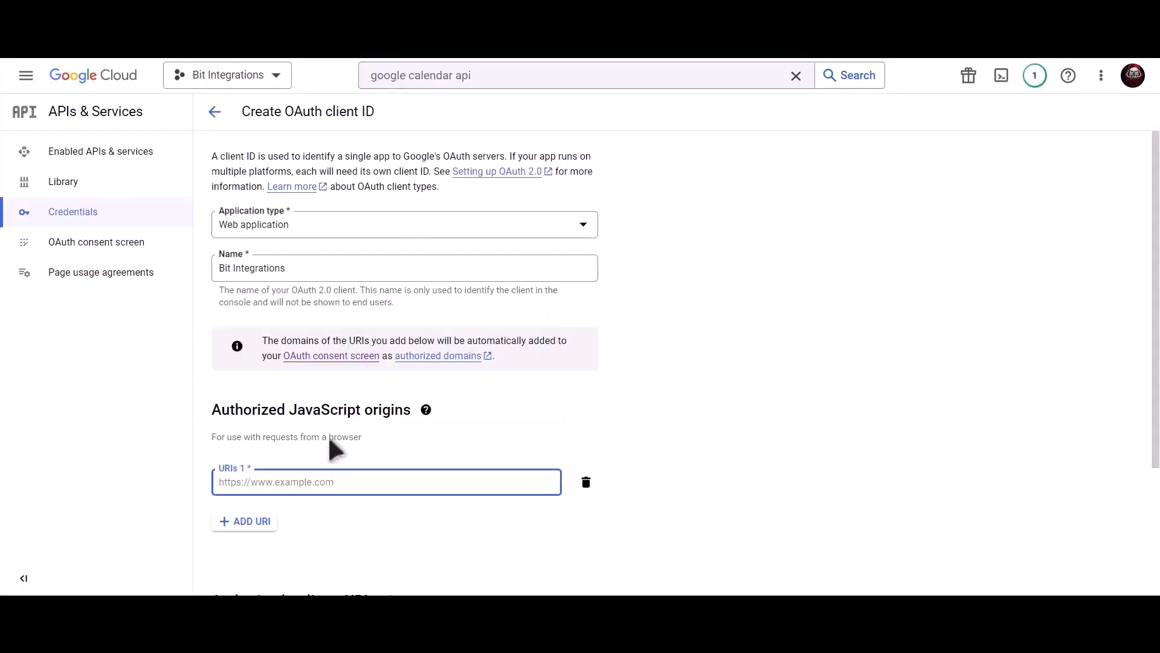
pyautogui.hotkey('ctrl', 'v')
# - Copy the authorized redirect URI from the Bit Integrations settings in WordPress, add it to the OAuth client in Google Cloud, and create the client
pyautogui.scroll(-3, 354, 435)
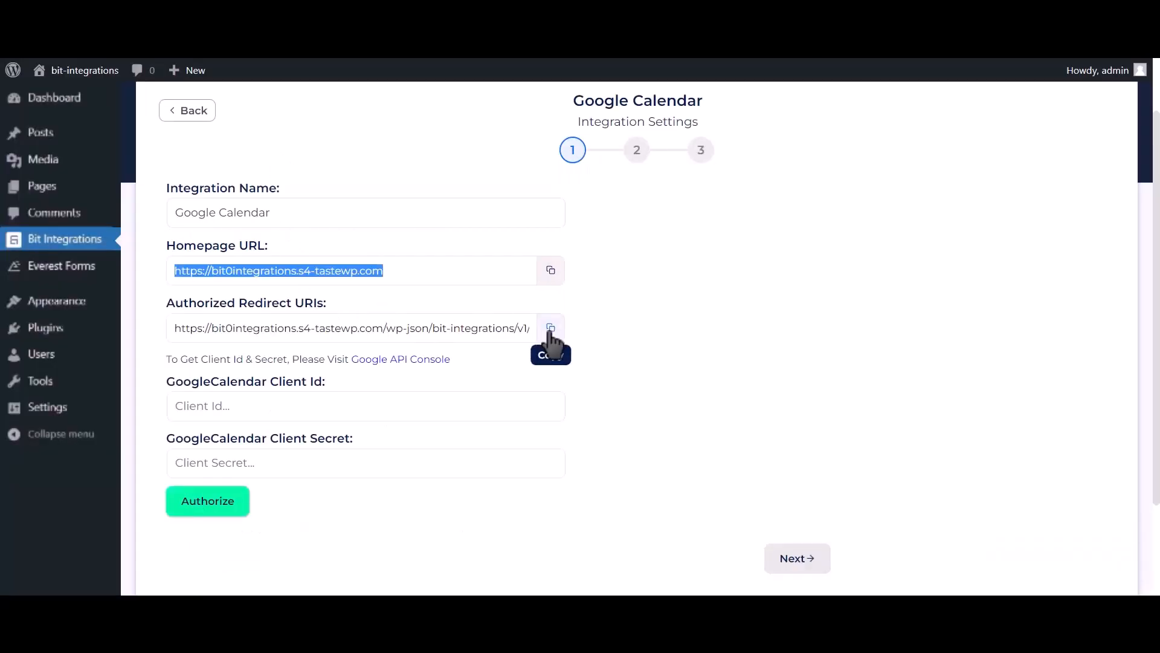
pyautogui.click(551, 329)
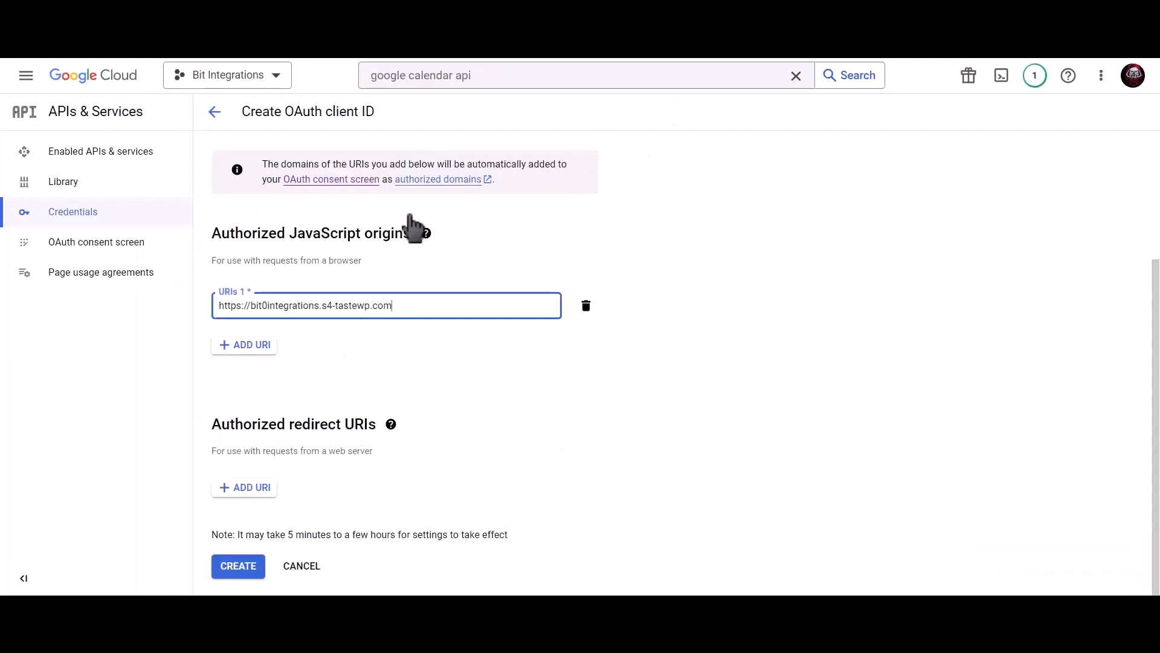
pyautogui.click(273, 494)
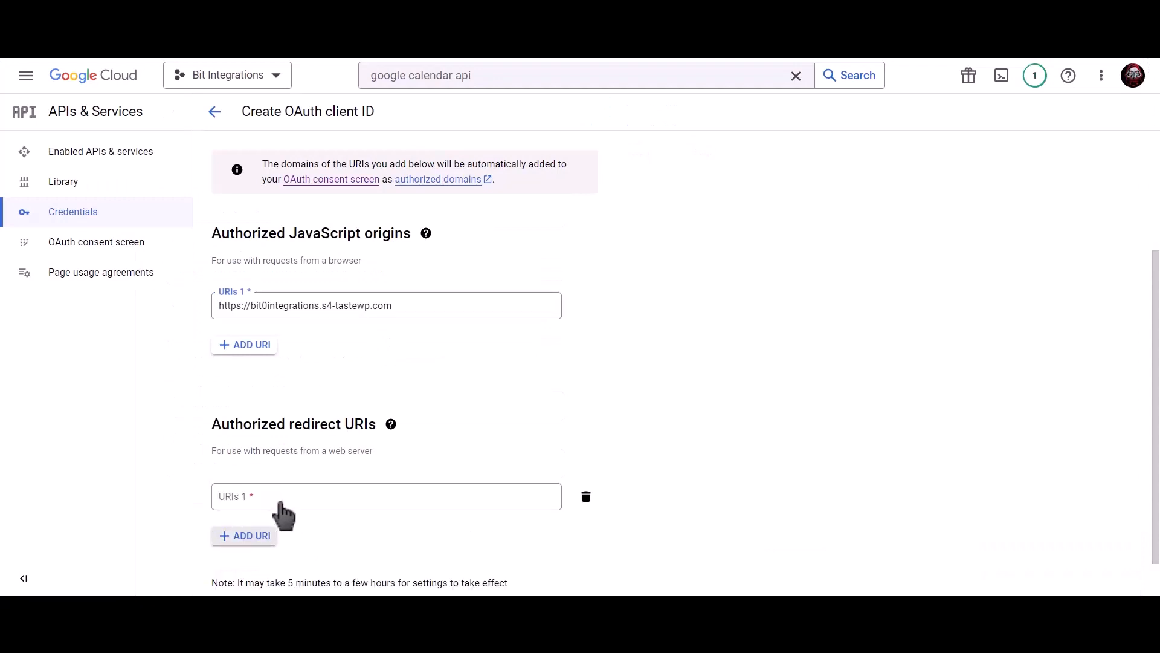
pyautogui.hotkey('ctrl', 'v')
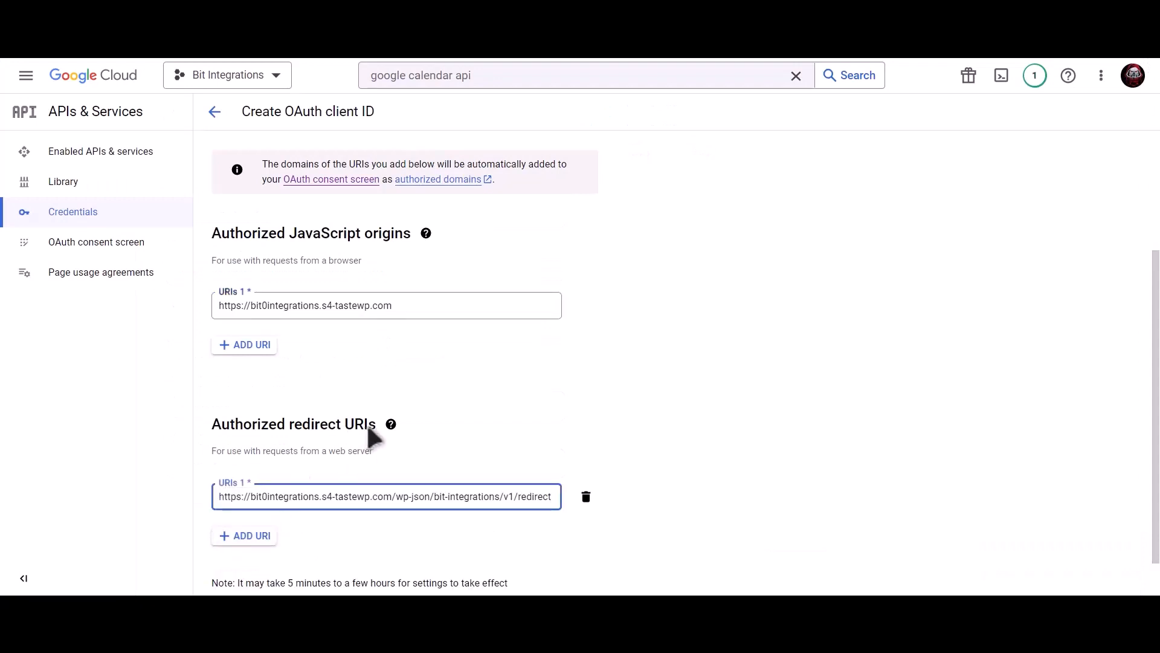
pyautogui.scroll(-1, 367, 422)
pyautogui.click(242, 568)
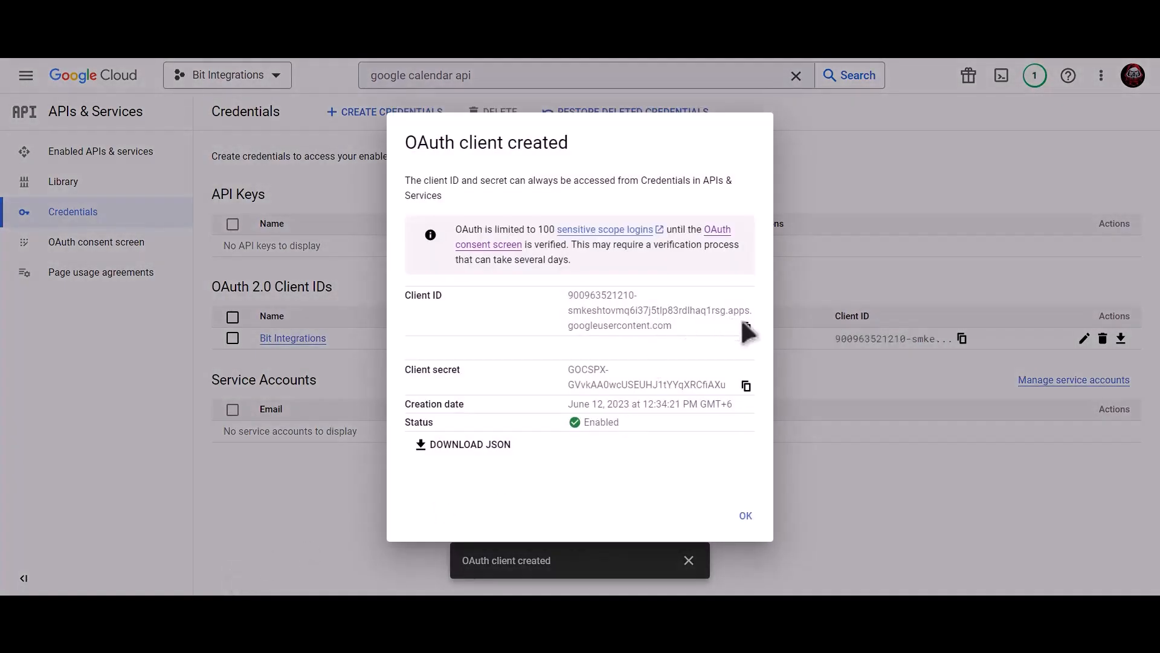
# - Copy the new OAuth client's ID and client secret from Google Cloud into the matching Google Calendar fields in Bit Integrations
pyautogui.click(747, 329)
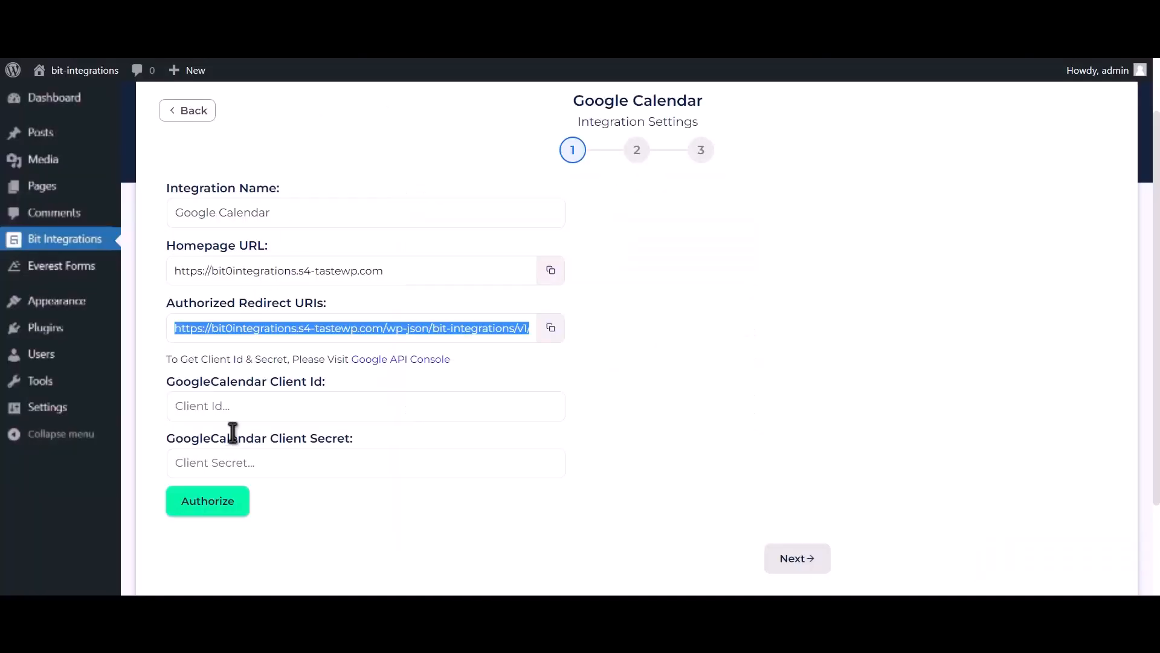
pyautogui.click(254, 406)
pyautogui.hotkey('ctrl', 'v')
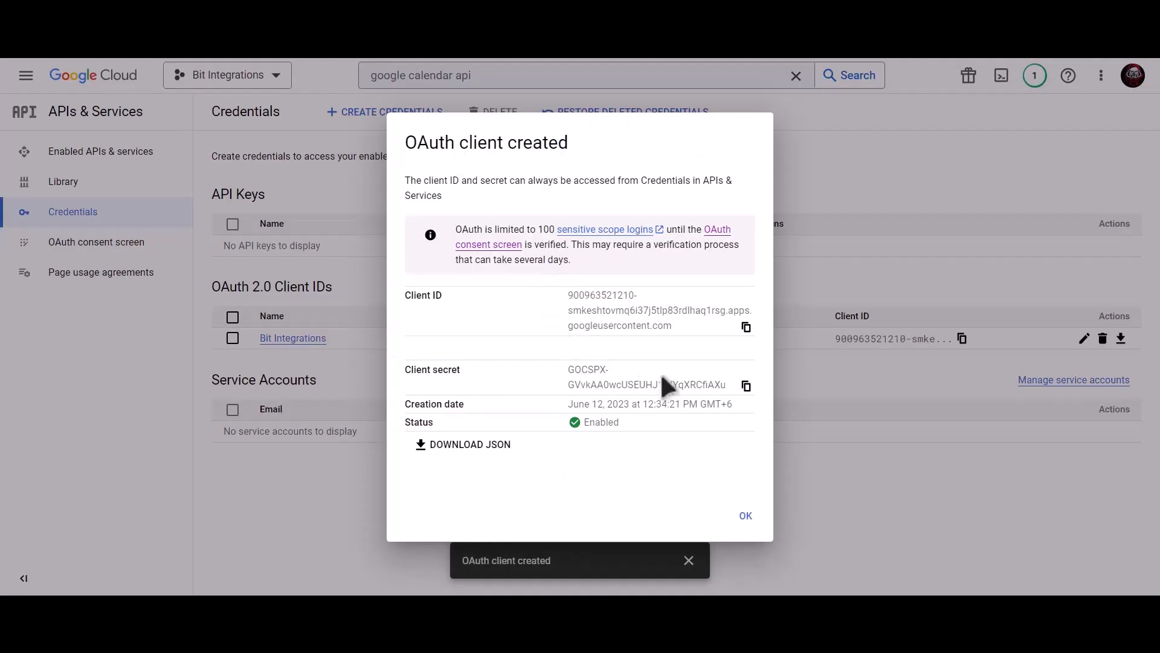
pyautogui.click(747, 385)
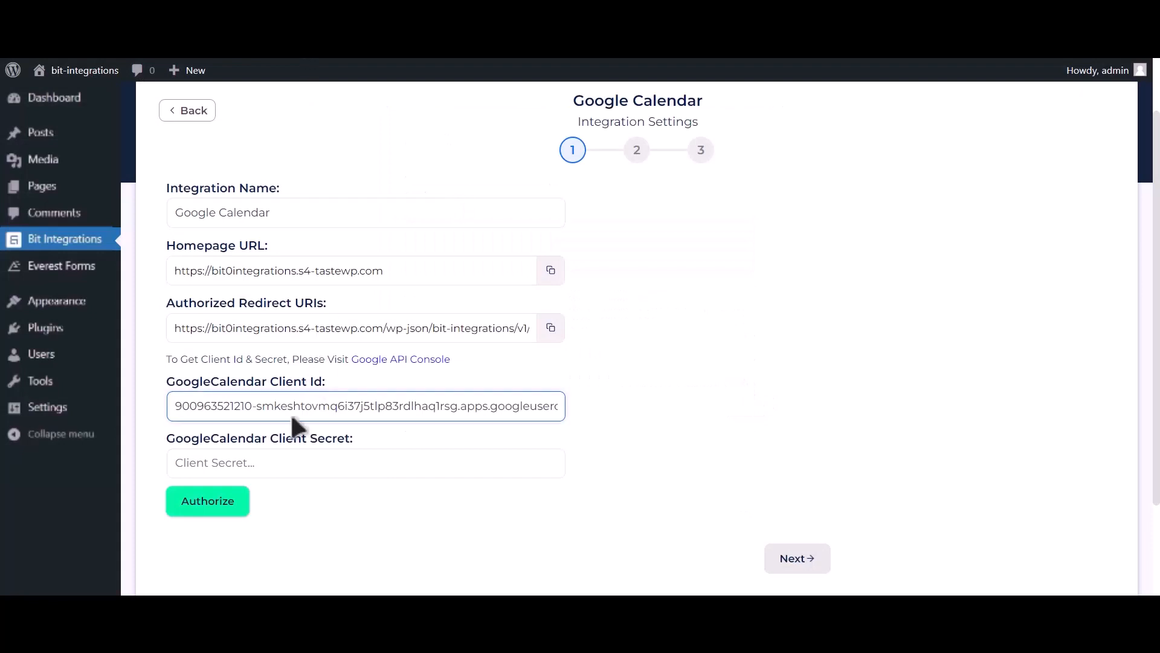
pyautogui.click(280, 459)
pyautogui.hotkey('ctrl', 'v')
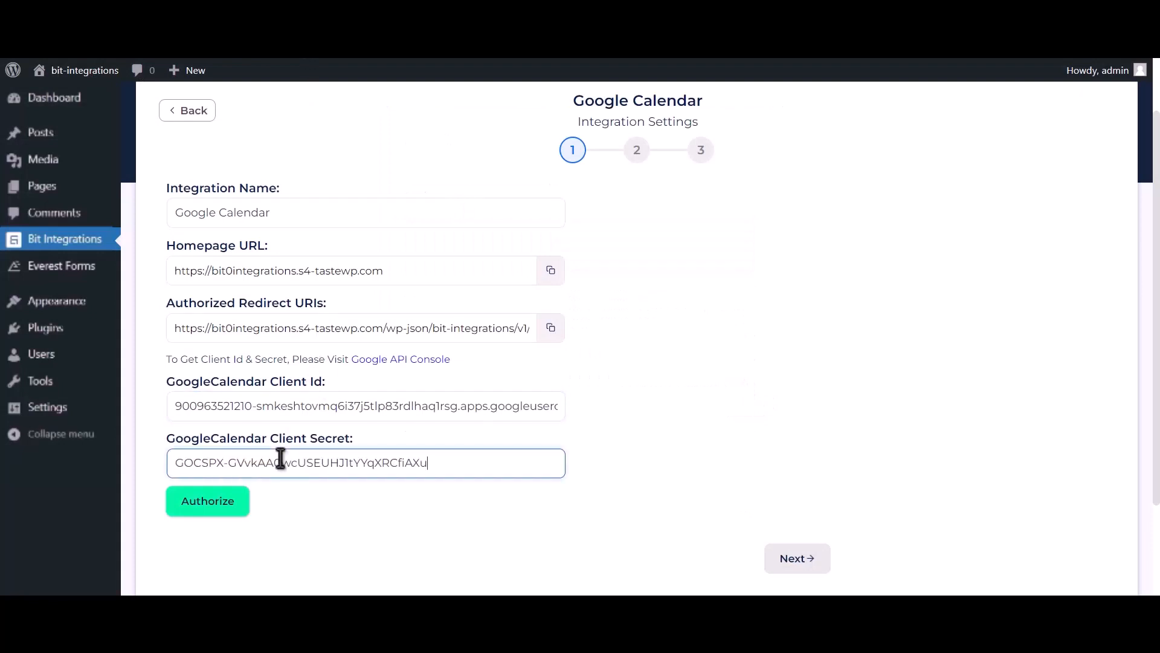
# - Authorize the integration with the Google account, proceeding past the unverified app warning to s4-tastewp.com and granting calendar access
pyautogui.click(224, 512)
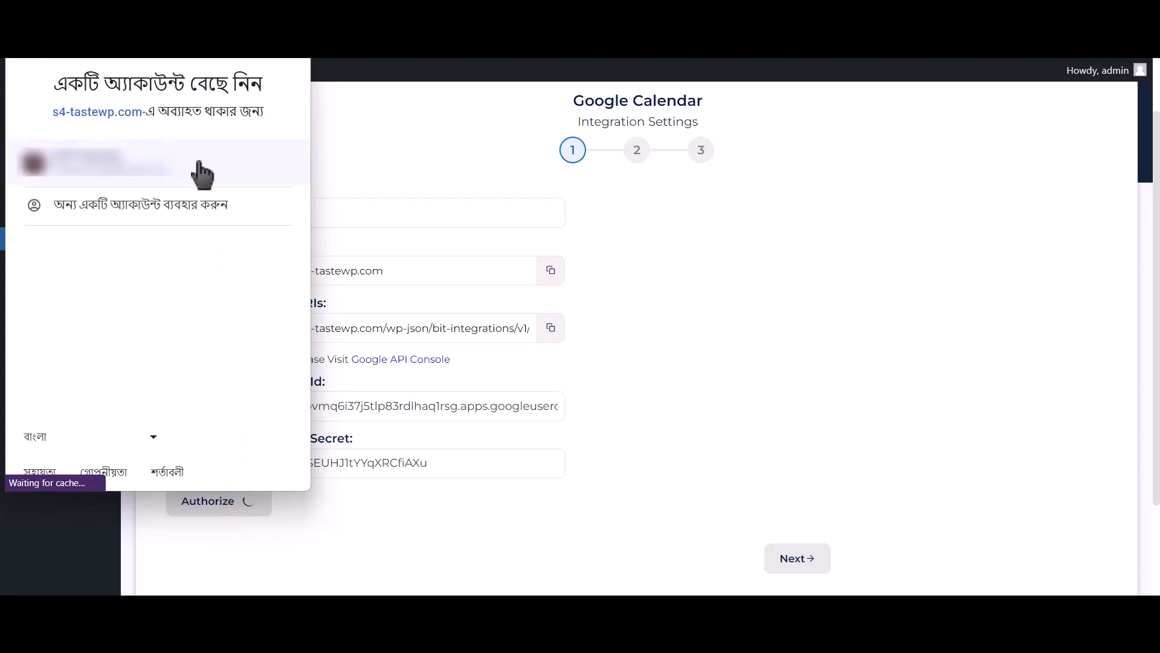
pyautogui.click(225, 174)
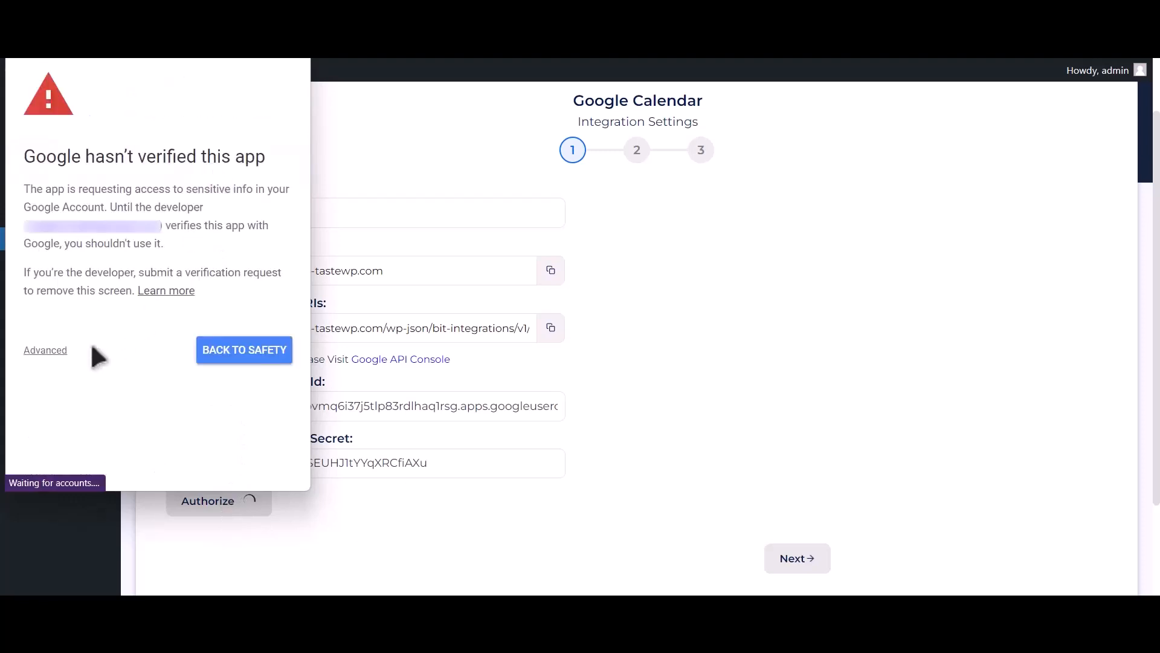
pyautogui.click(47, 351)
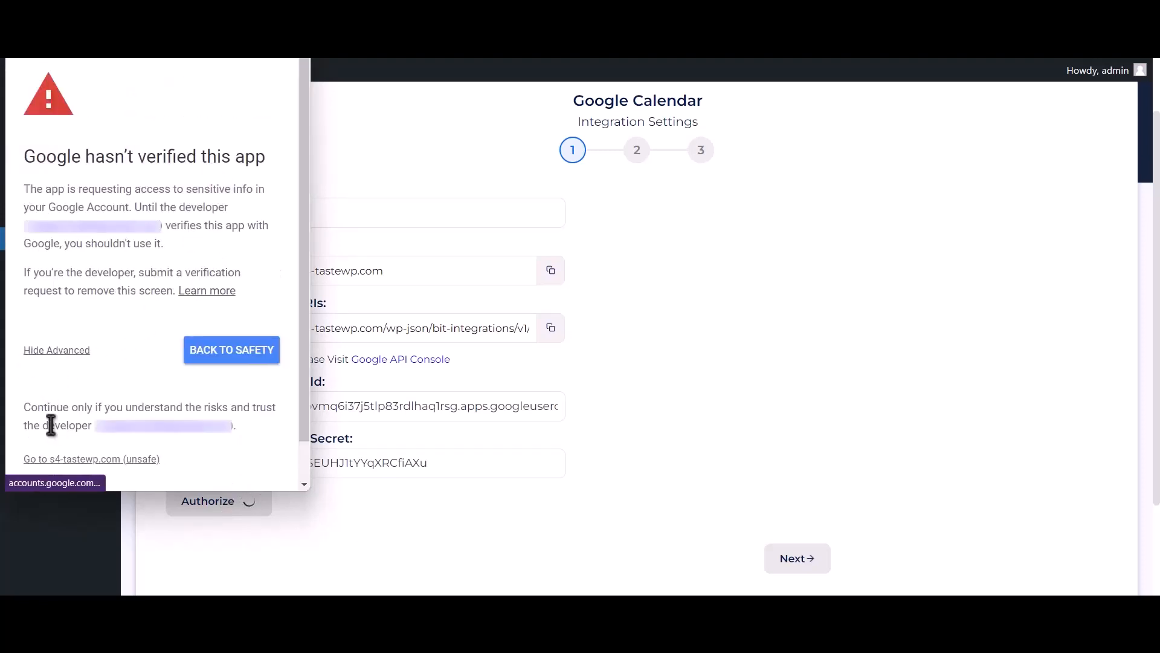
pyautogui.click(47, 459)
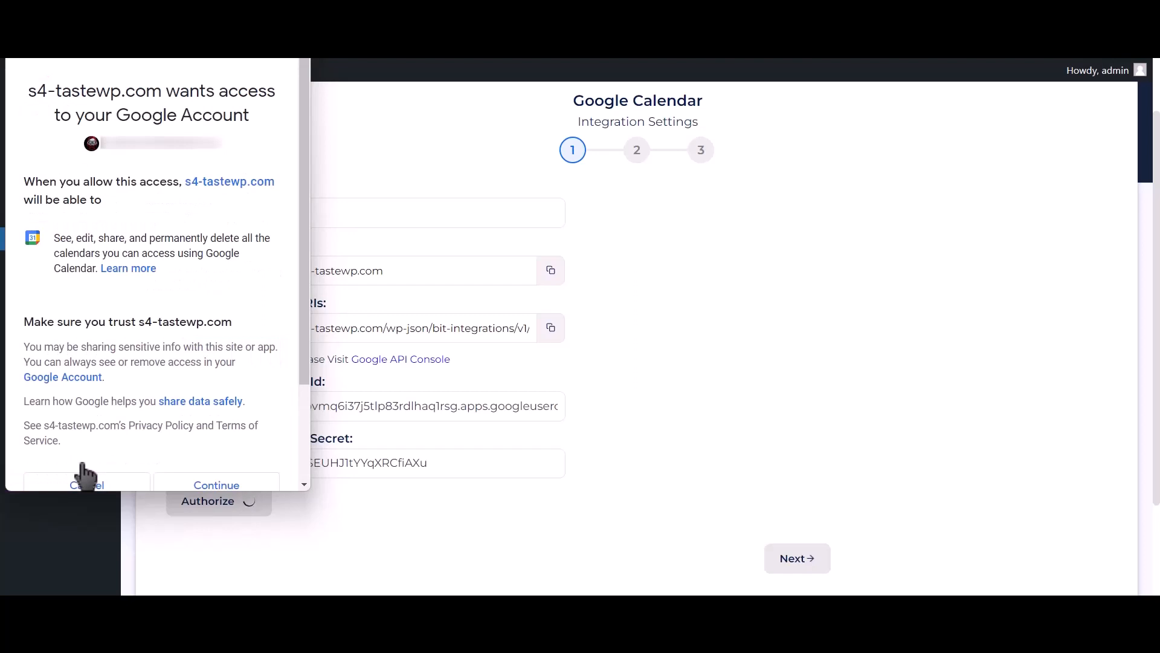
pyautogui.click(260, 485)
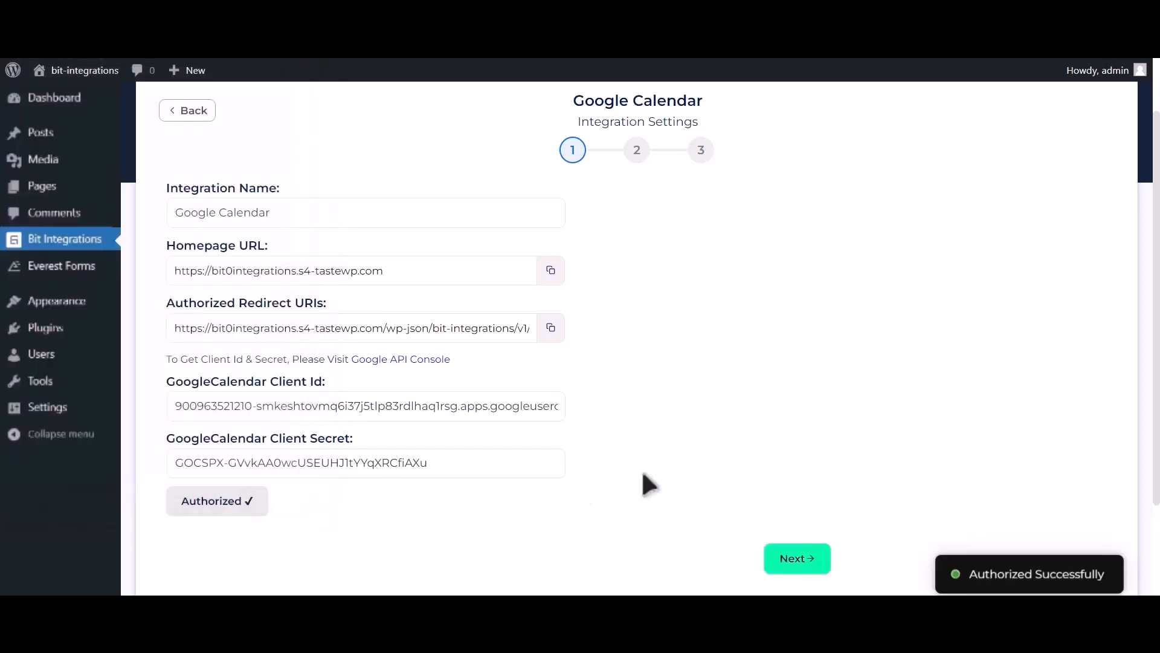
pyautogui.moveTo(967, 561); pyautogui.dragTo(1130, 560)
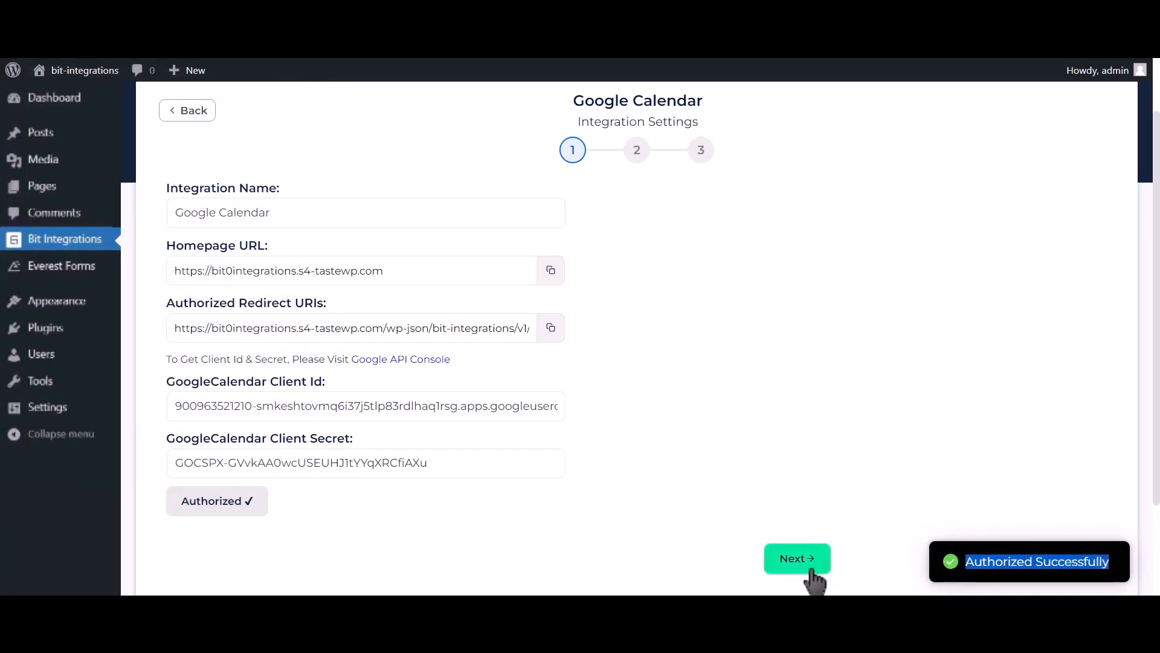
# - Continue to the second integration stage, choose the Bit Integrations (owner) calendar, and set the time zone to Asia/Dhaka
pyautogui.click(804, 562)
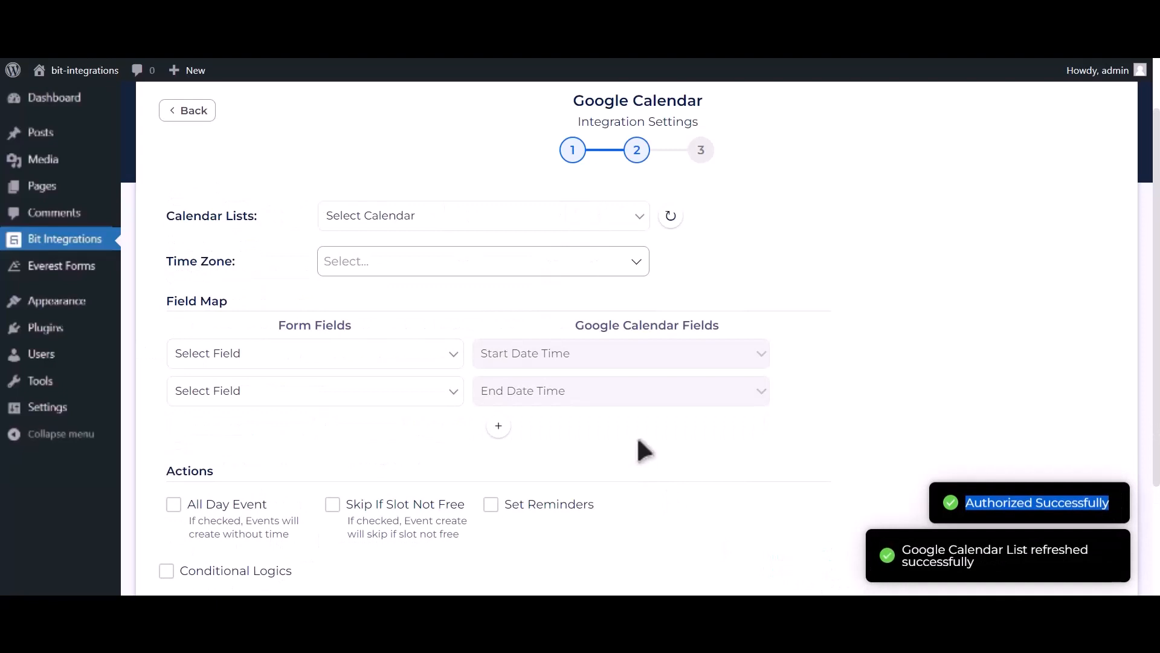
pyautogui.click(454, 218)
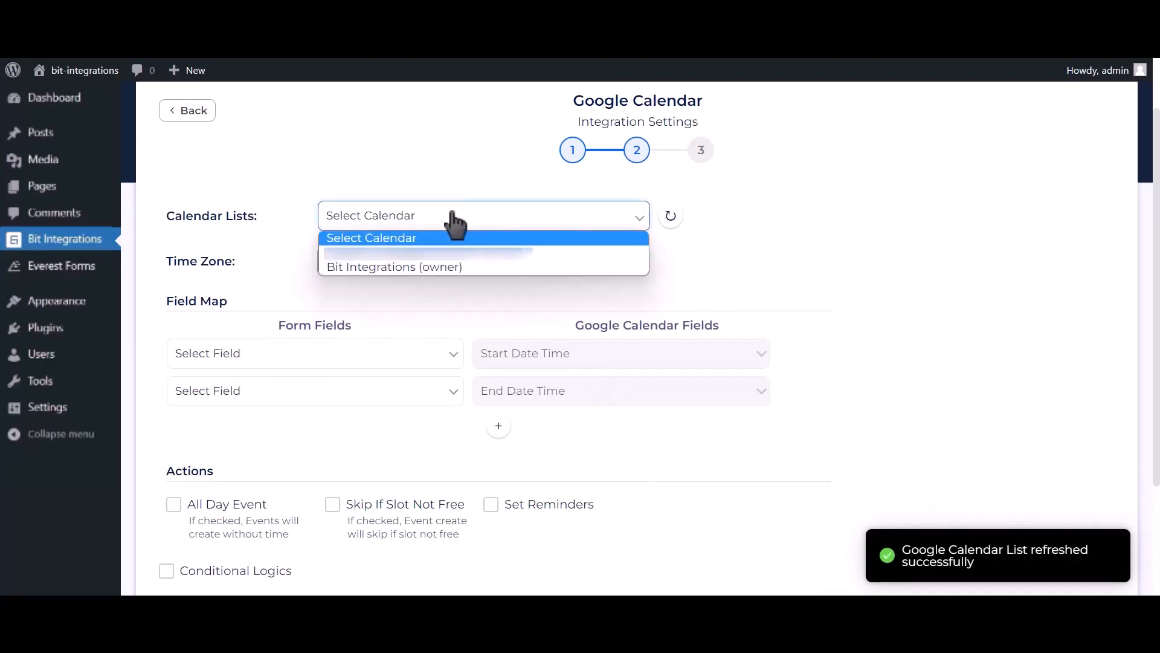
pyautogui.click(446, 270)
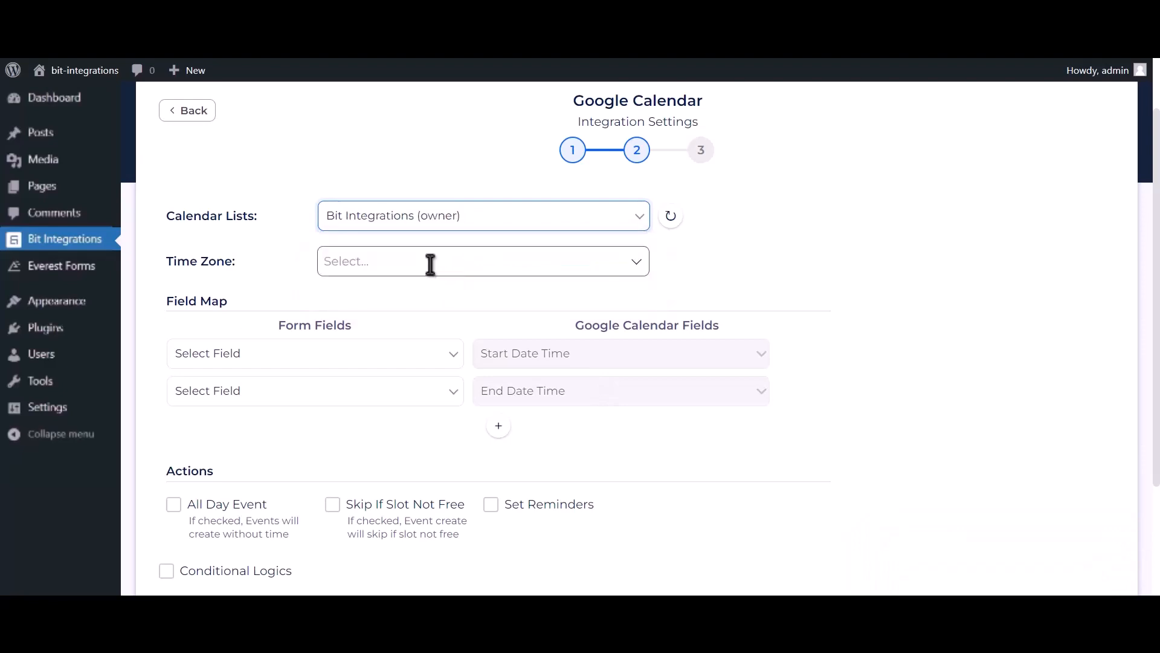
pyautogui.click(430, 264)
pyautogui.click(430, 264)
pyautogui.write('dhaka')
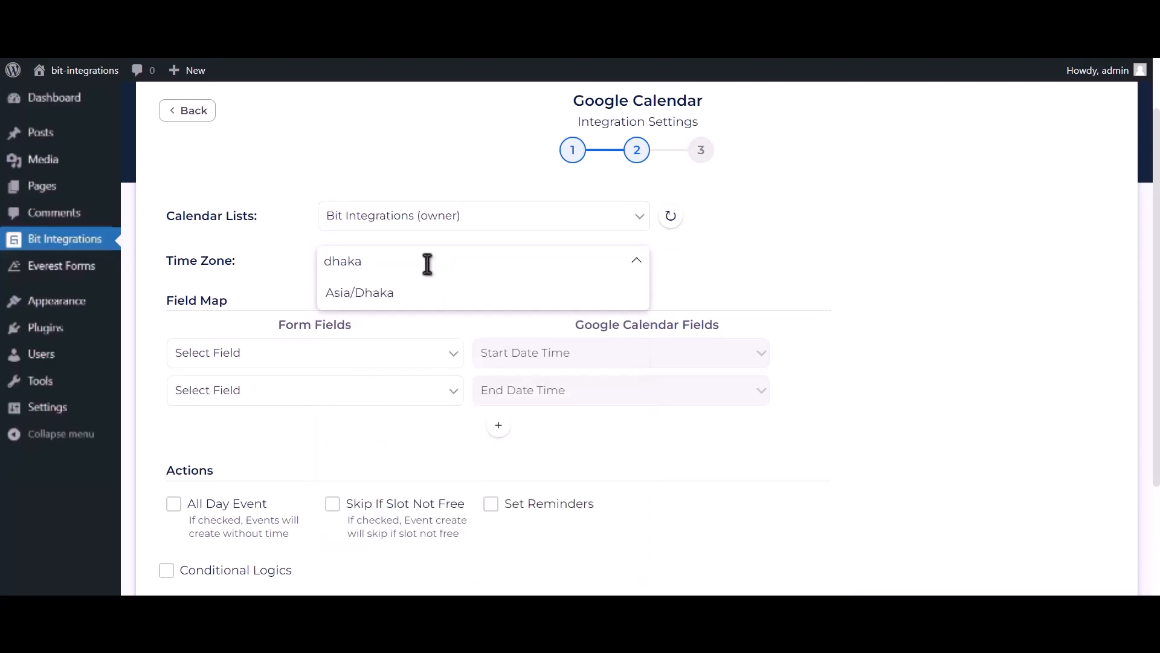
pyautogui.click(415, 296)
# - Map the Date-1 form field to both the Start Date Time and End Date Time calendar fields
pyautogui.scroll(1, 433, 354)
pyautogui.scroll(-2, 435, 365)
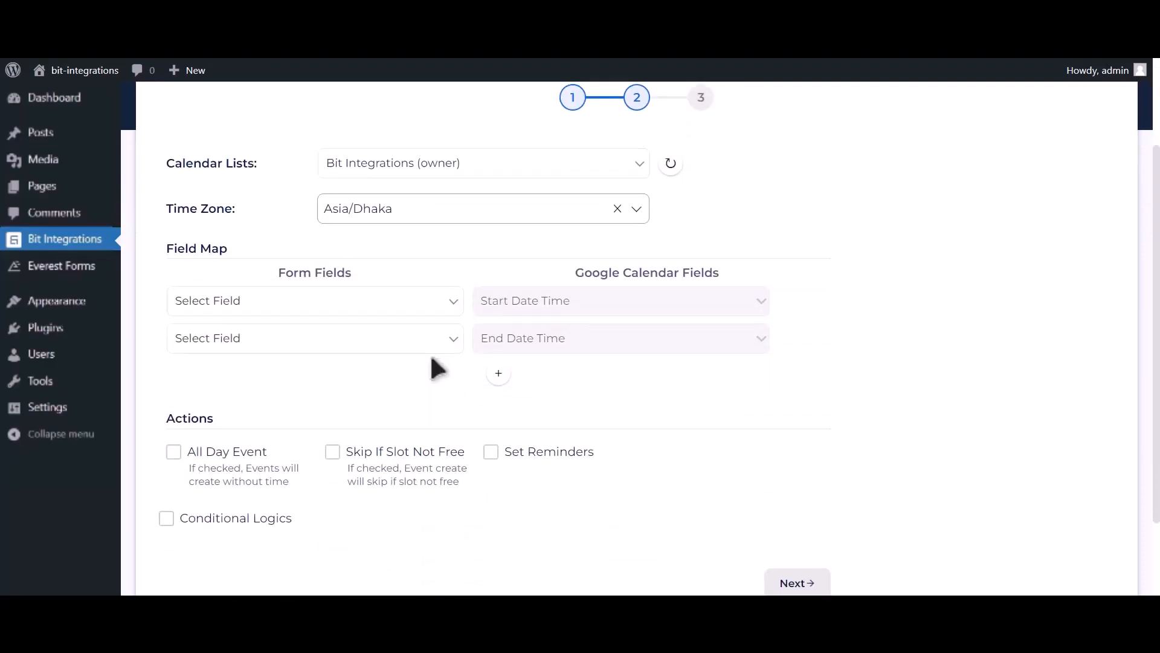
pyautogui.click(348, 301)
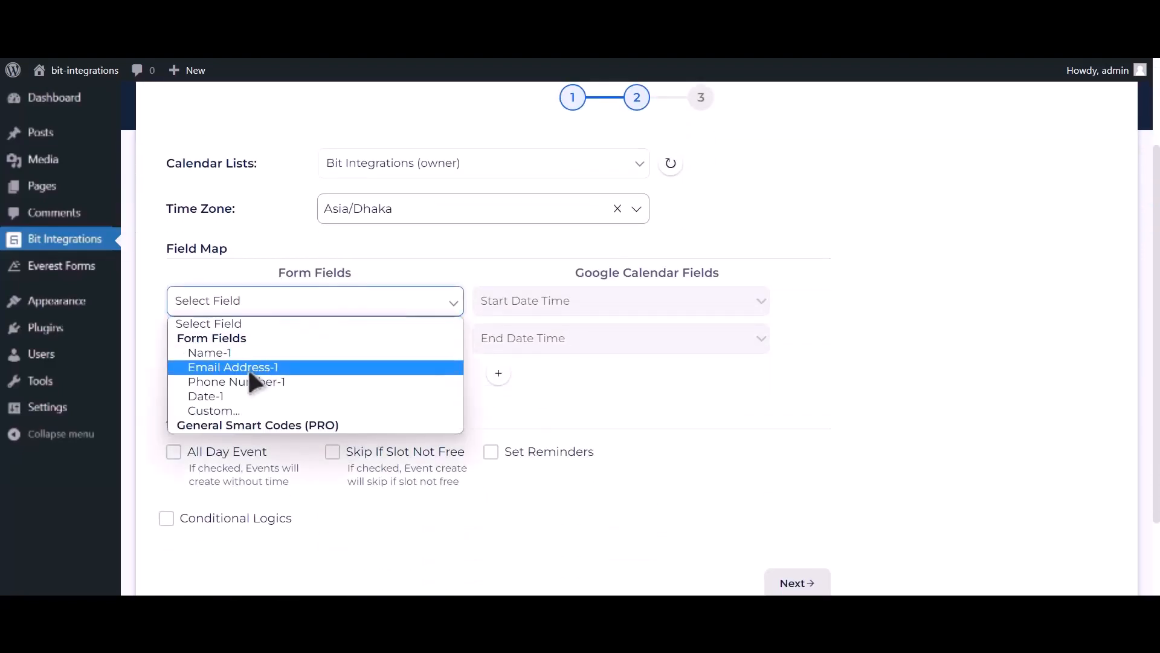
pyautogui.click(228, 394)
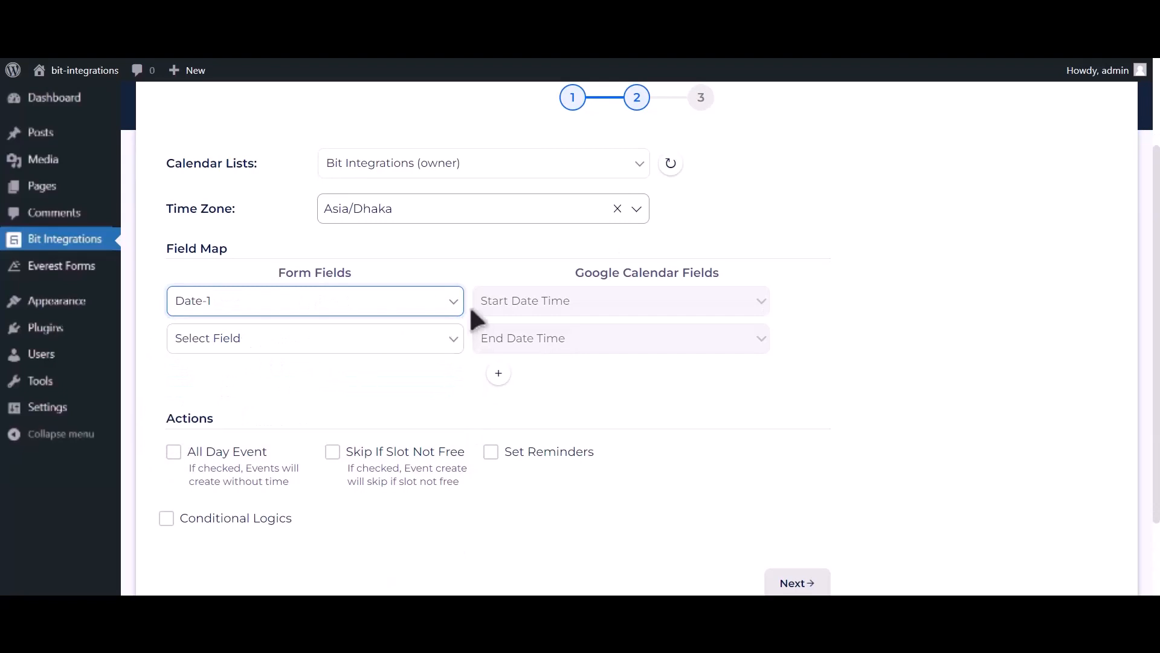
pyautogui.click(392, 339)
pyautogui.click(252, 434)
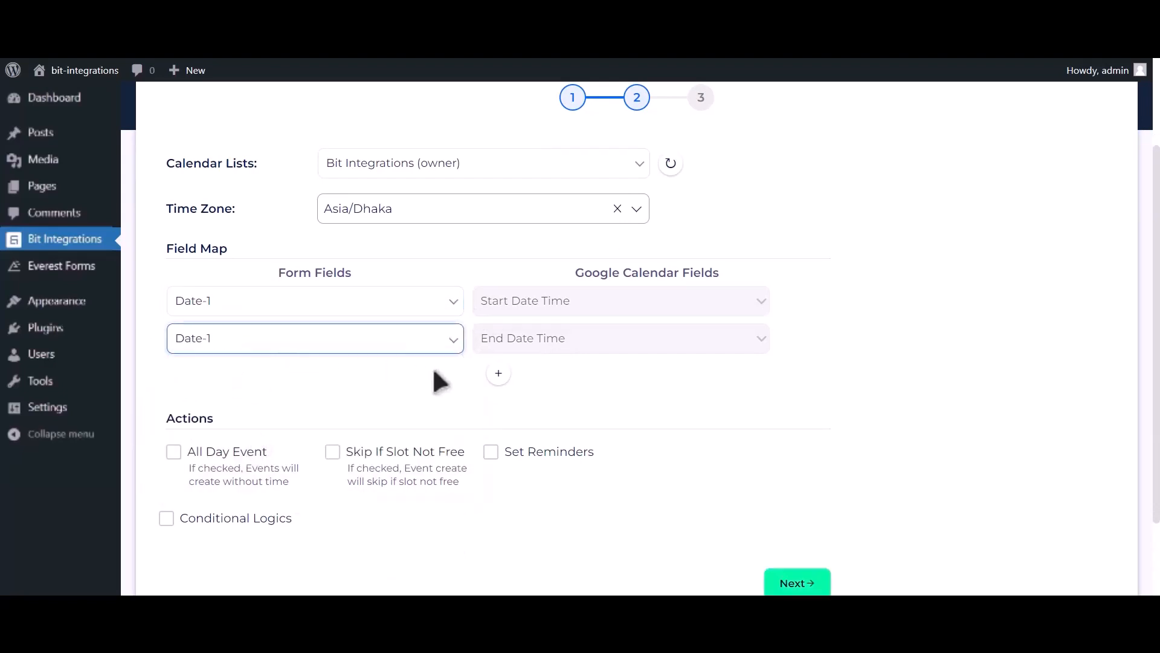
# - Add a field map row pairing the Email Address-1 form field with the Description calendar field
pyautogui.click(498, 373)
pyautogui.click(293, 383)
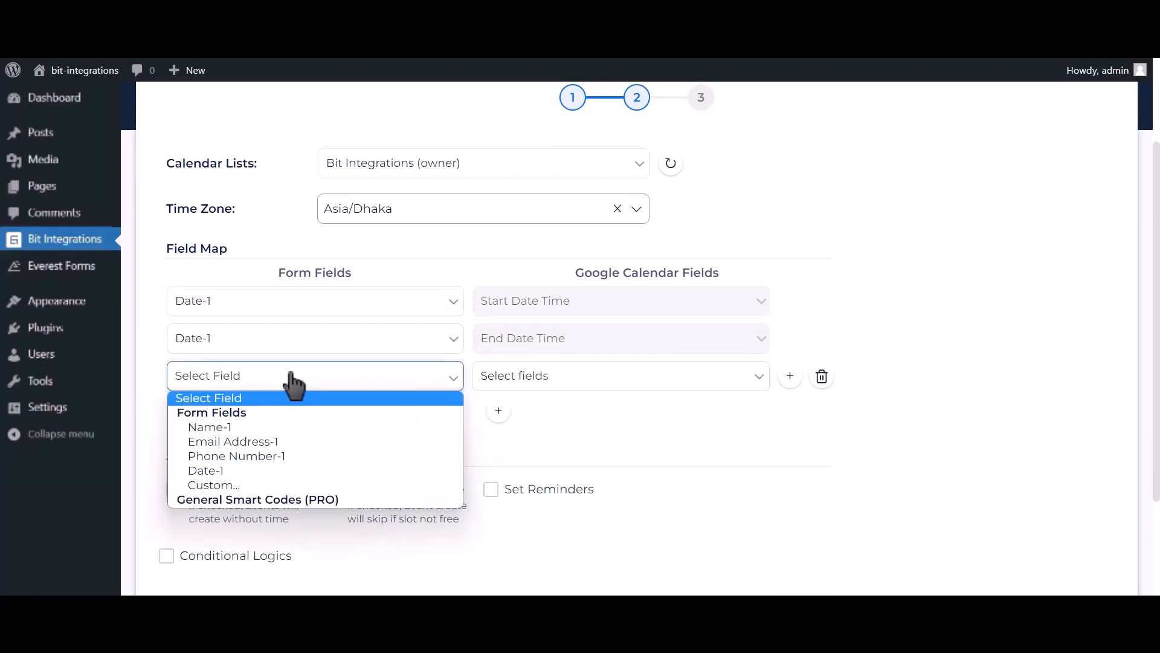
pyautogui.click(251, 440)
pyautogui.click(496, 385)
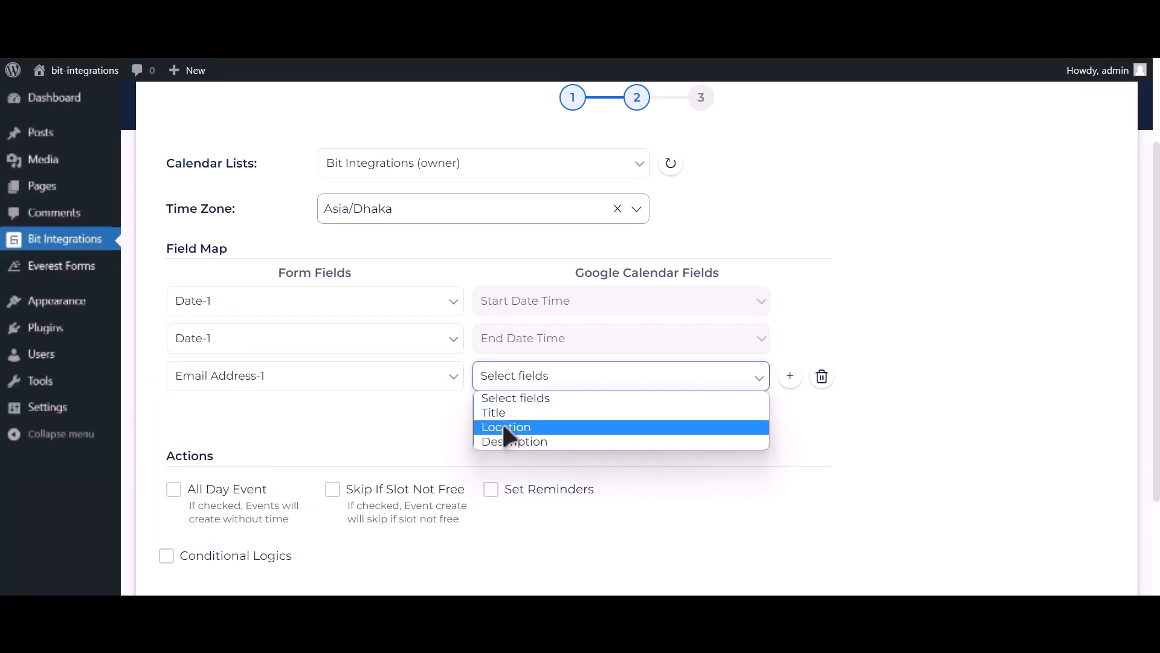
pyautogui.click(502, 436)
# - Add another field map row pairing the Name-1 form field with the Title calendar field
pyautogui.click(498, 413)
pyautogui.click(296, 416)
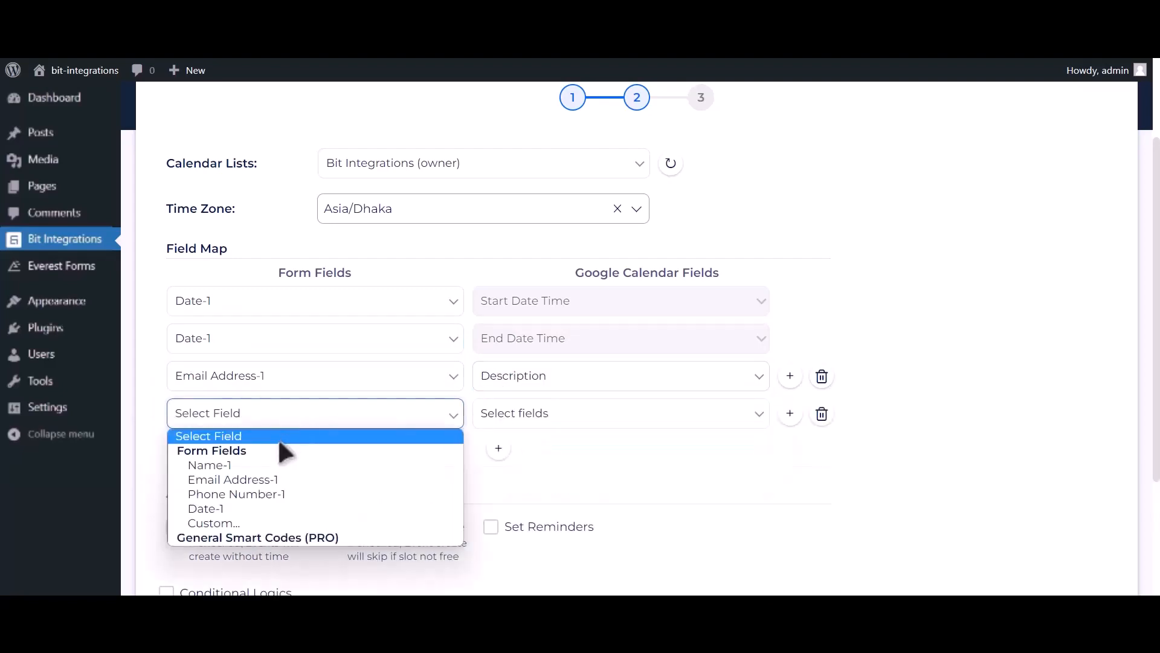
pyautogui.click(256, 466)
pyautogui.click(530, 417)
pyautogui.click(515, 451)
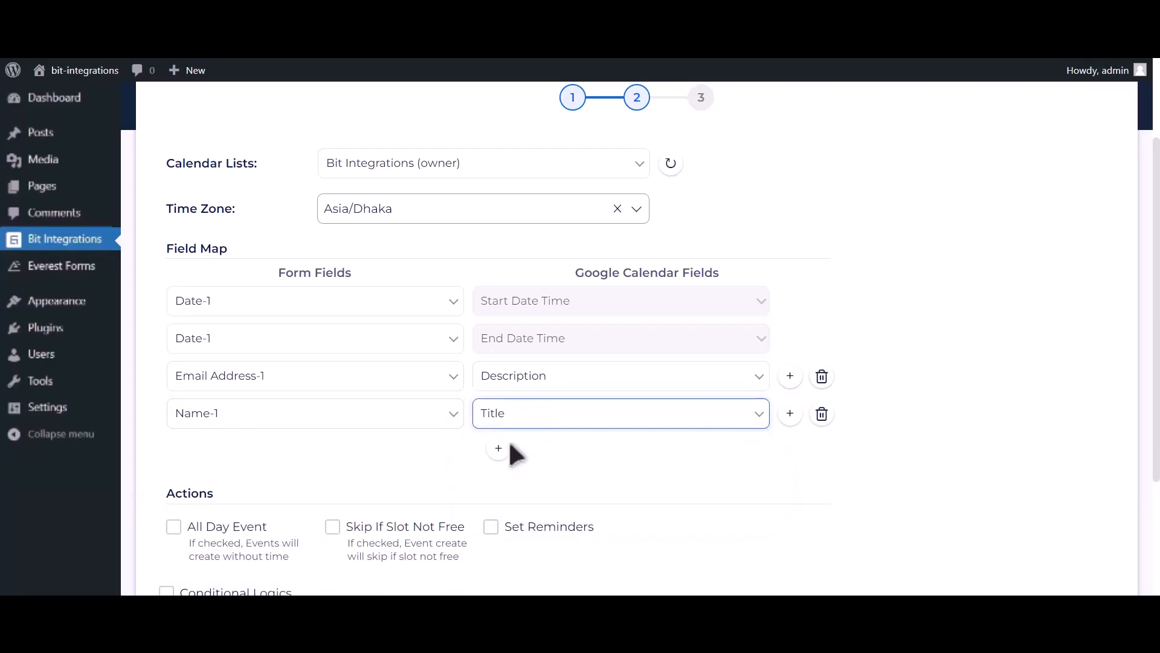
# - Add a further field map row pairing the Phone Number-1 form field with the Description calendar field
pyautogui.click(499, 448)
pyautogui.click(299, 454)
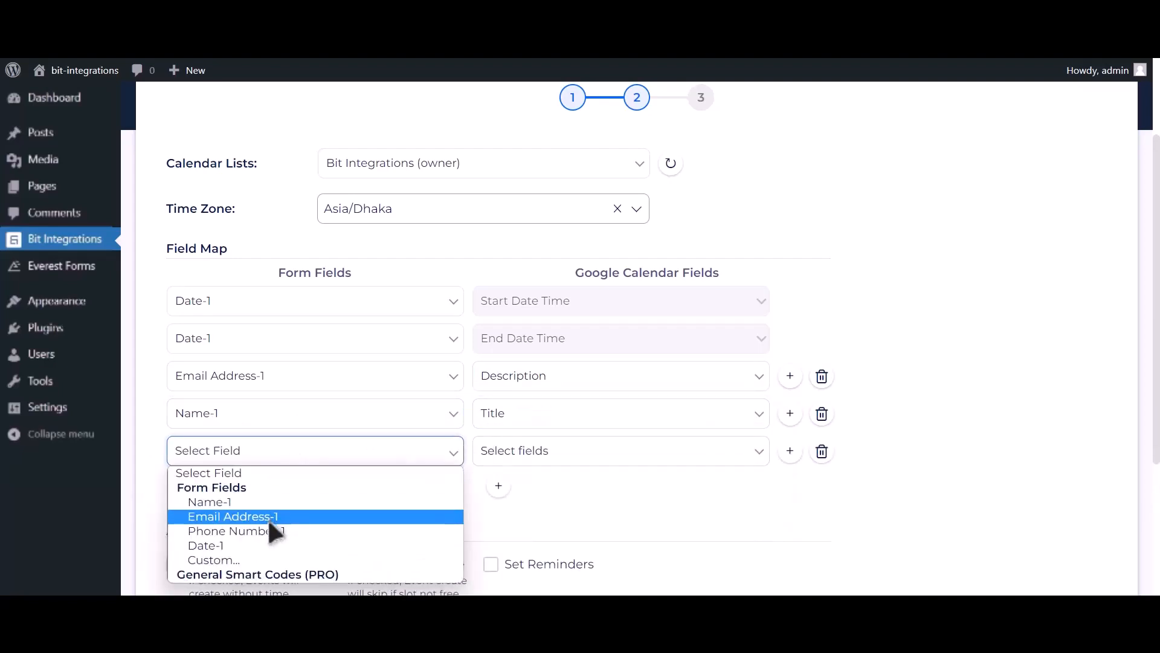
pyautogui.click(269, 530)
pyautogui.click(541, 455)
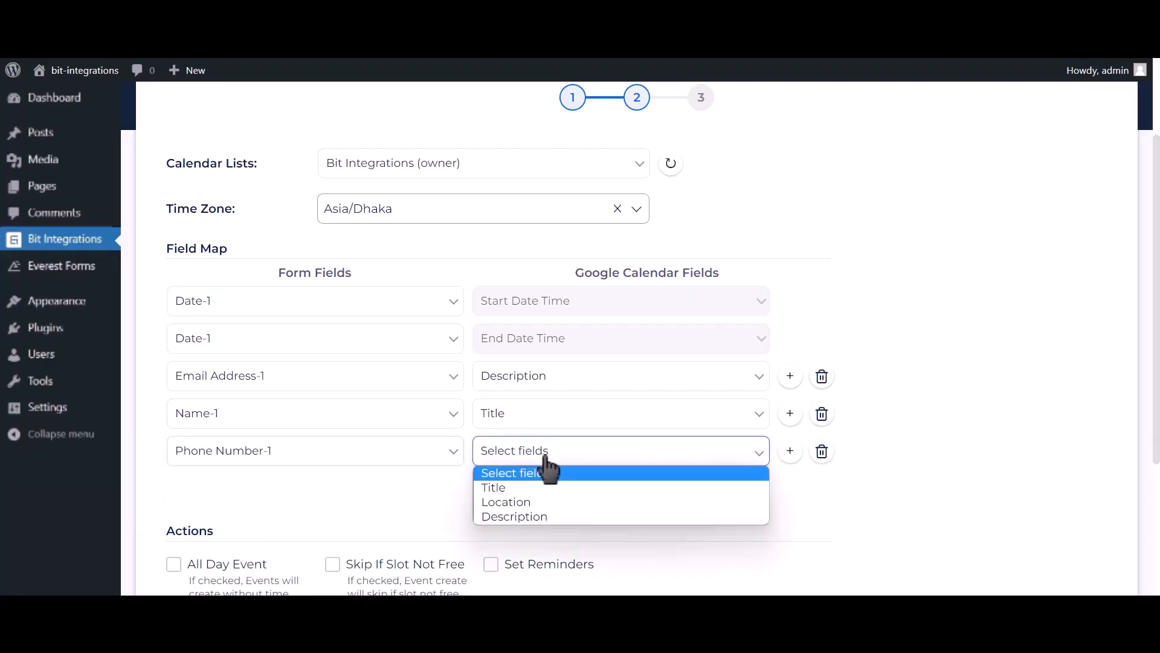
pyautogui.click(519, 514)
# - Enable the All Day Event action, proceed to the third integration stage, and finish and save the integration
pyautogui.scroll(-2, 446, 484)
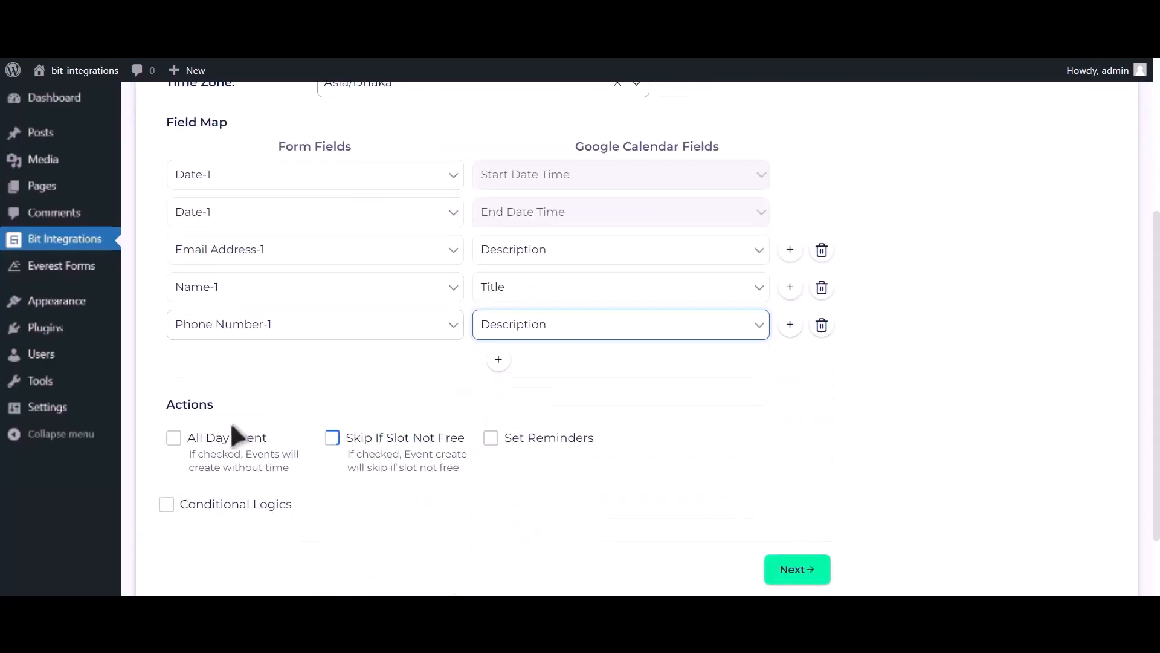
pyautogui.click(222, 437)
pyautogui.scroll(-2, 224, 444)
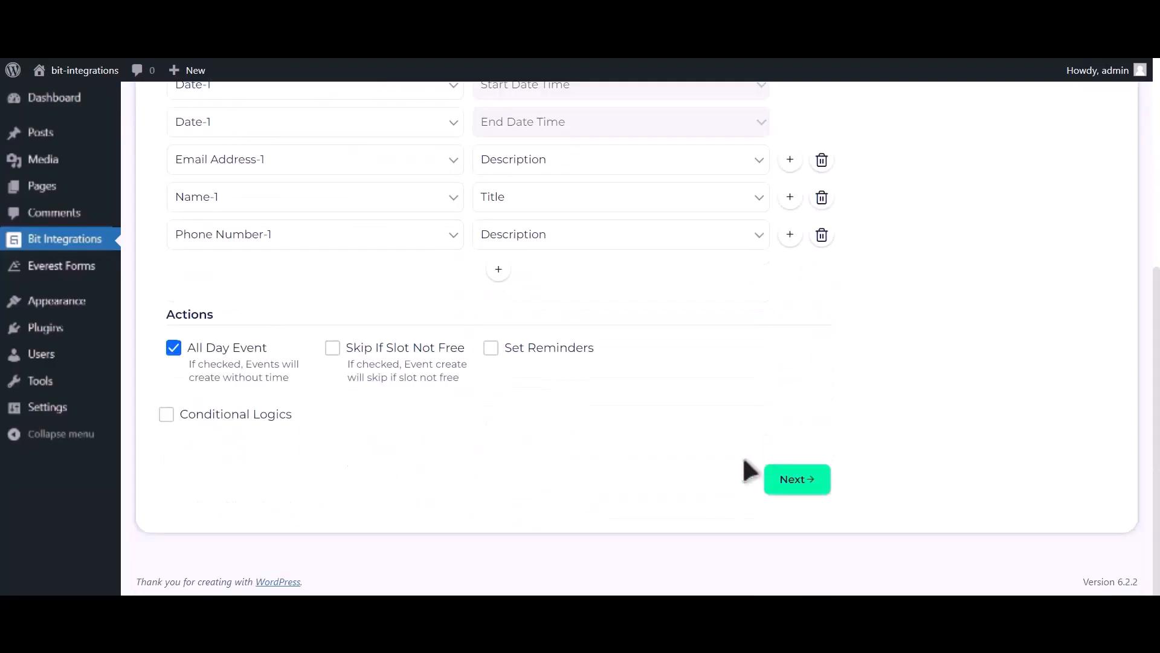
pyautogui.click(809, 481)
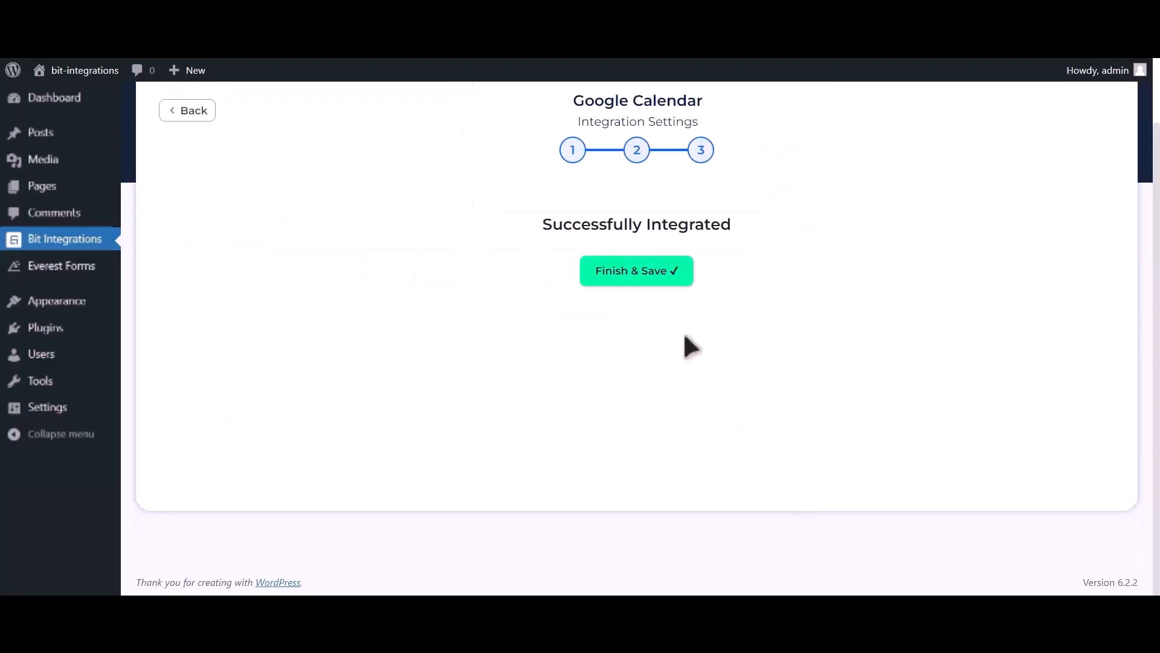
pyautogui.click(650, 282)
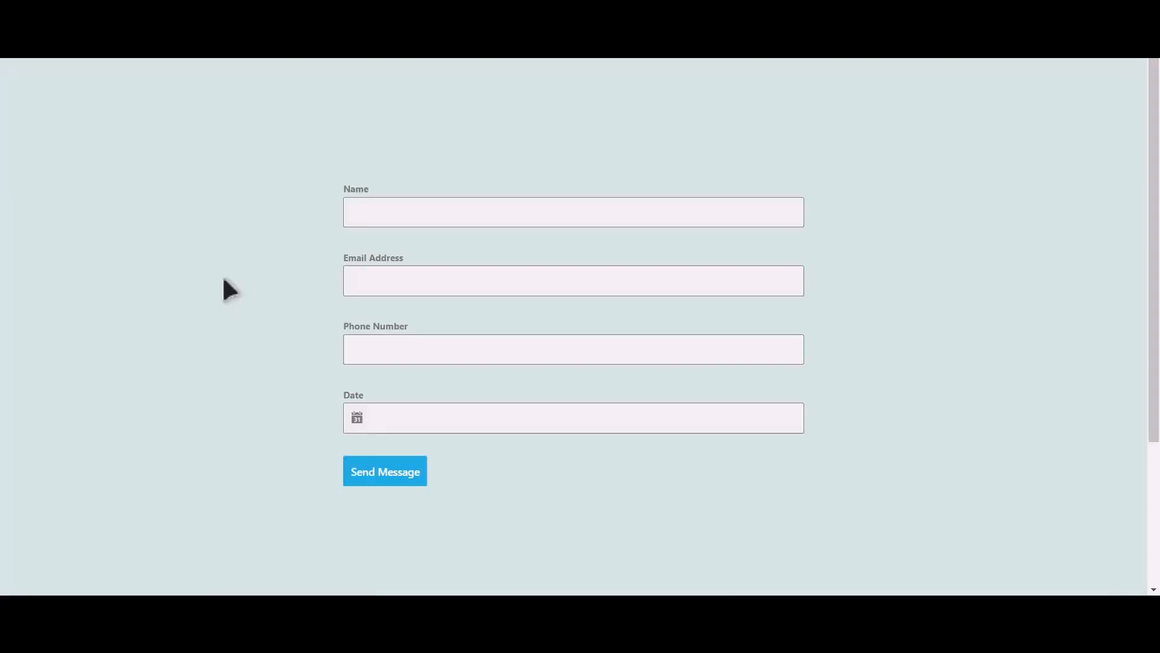
# - Fill in the website form with the name Bit Integrations, an email address, a phone number and the date 06/13/2023, and submit it
pyautogui.click(450, 222)
pyautogui.click(456, 275)
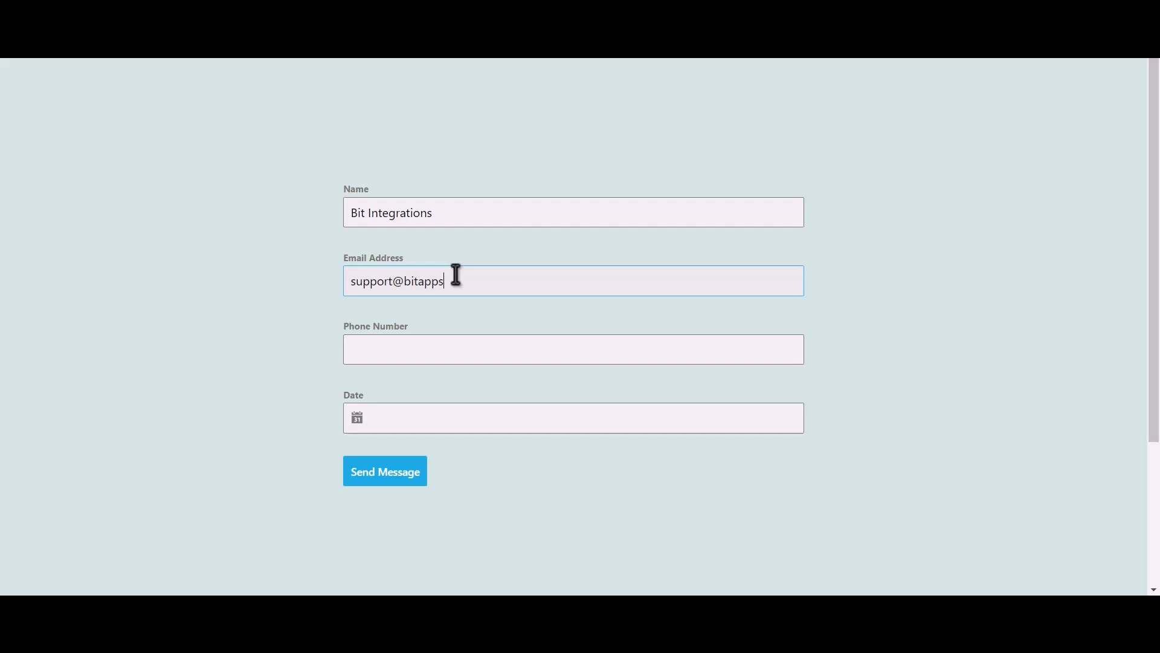
pyautogui.click(418, 342)
pyautogui.write('444556668')
pyautogui.click(409, 416)
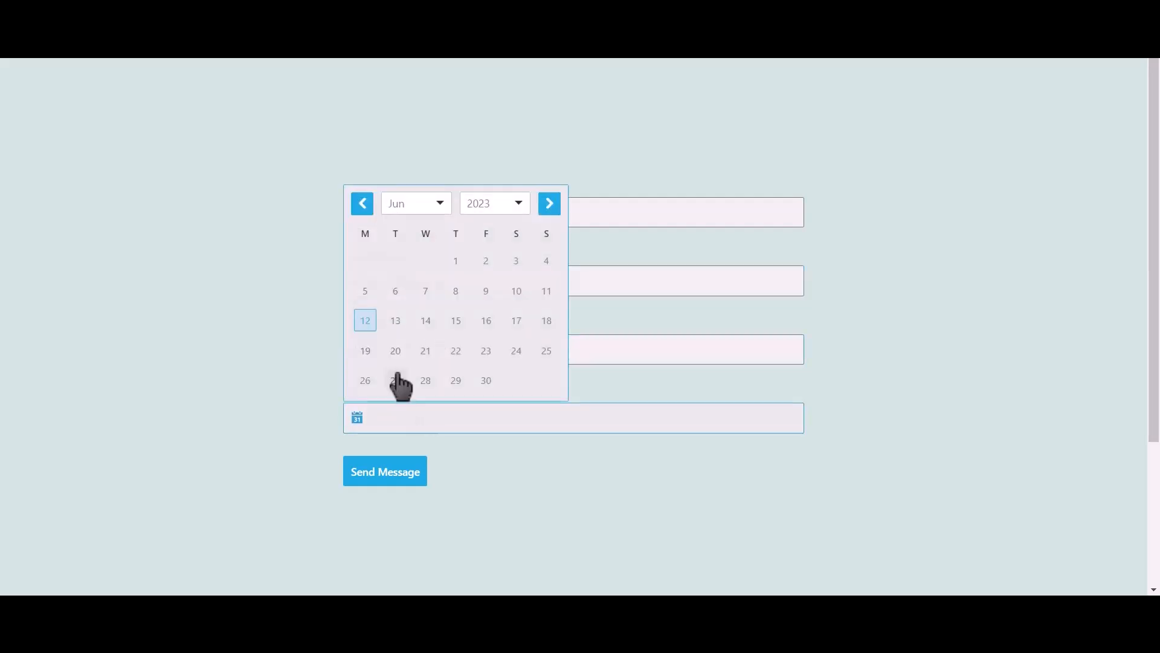
pyautogui.click(397, 323)
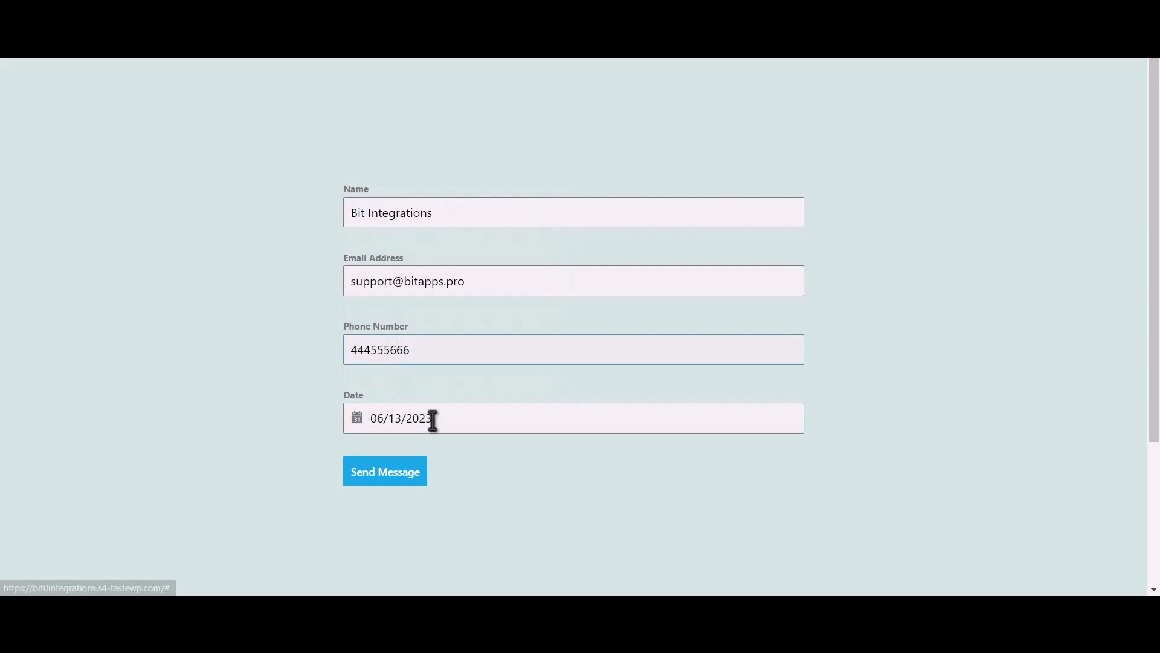
pyautogui.click(404, 475)
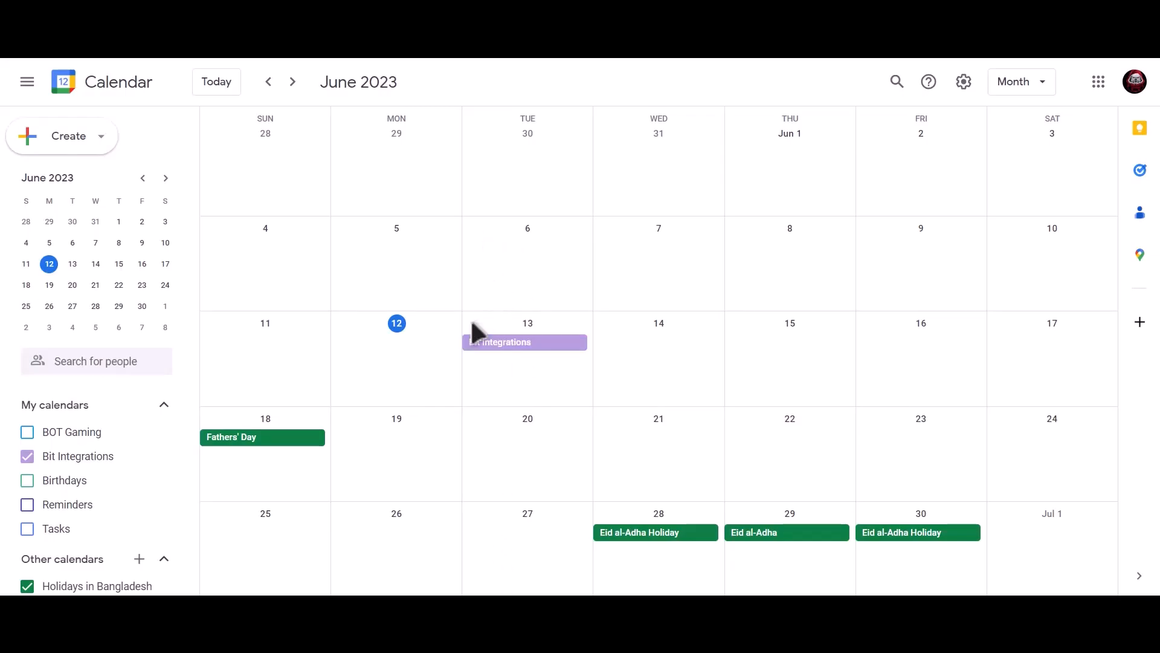
# - Open the details of the Bit Integrations event on June 13, 2023 in Google Calendar
pyautogui.click(568, 352)
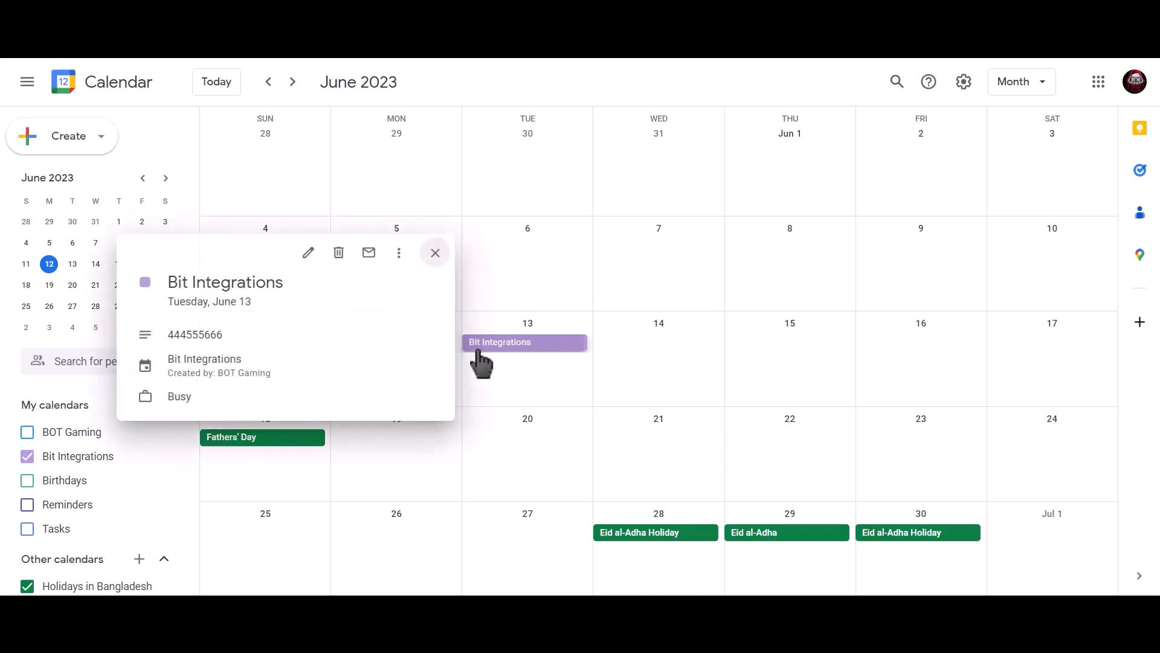